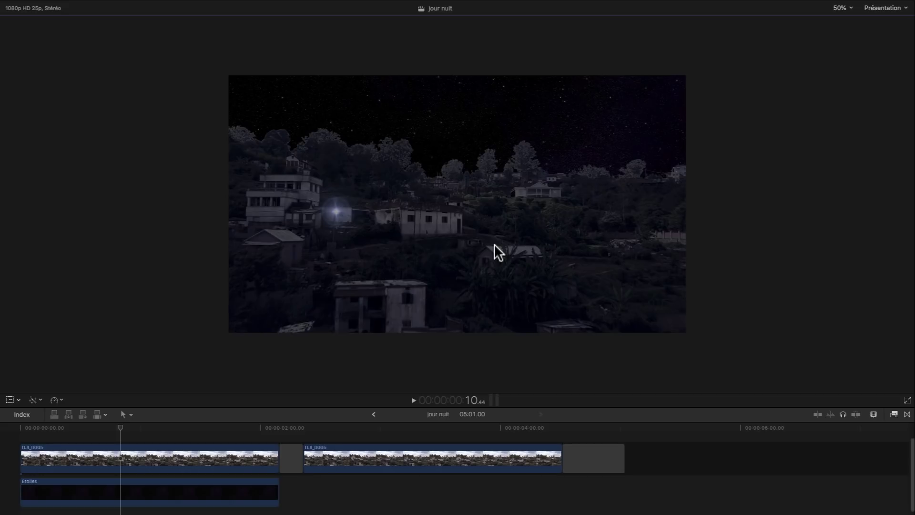
# - Place the playhead at the start of the second DJI_0005 clip and show the effects browser
pyautogui.click(329, 432)
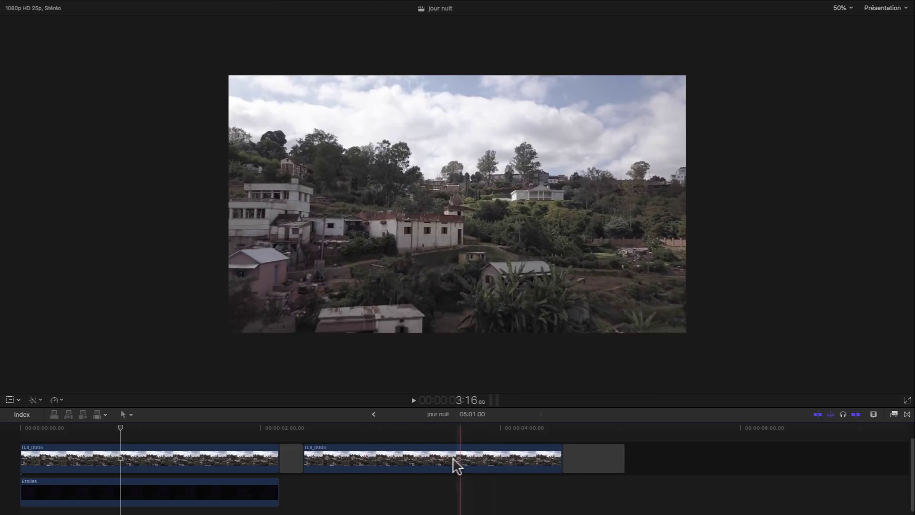
pyautogui.press('Up')
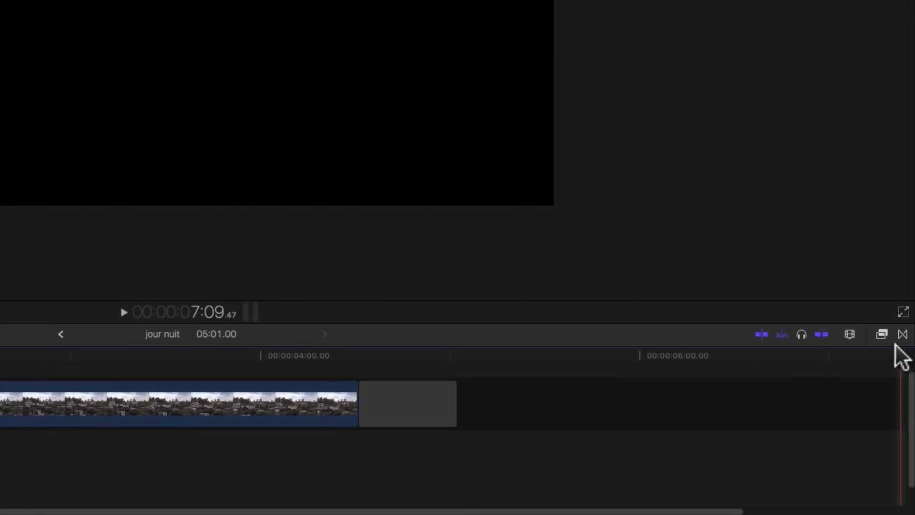
pyautogui.click(894, 415)
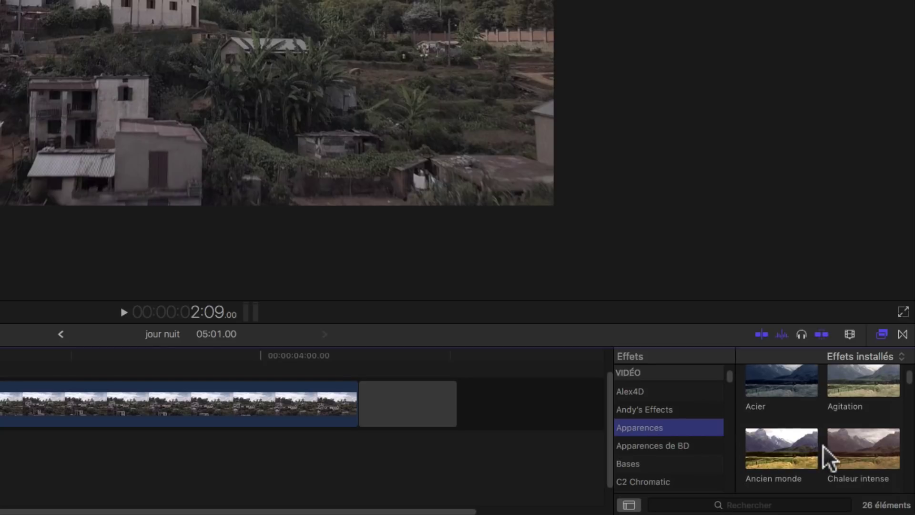
# - Apply the Nuit américaine effect from the Apparences category to the second DJI_0005 clip
pyautogui.scroll(-5, 823, 448)
pyautogui.scroll(-5, 830, 453)
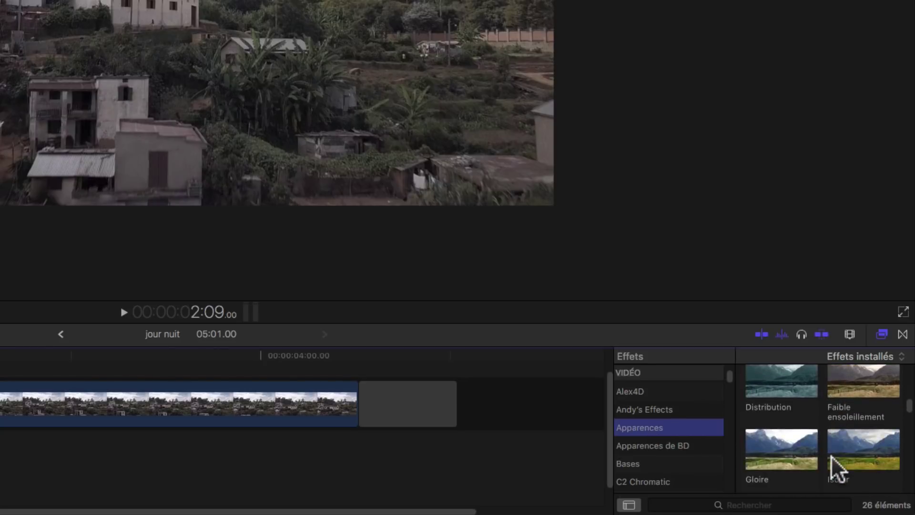
pyautogui.scroll(-3, 831, 456)
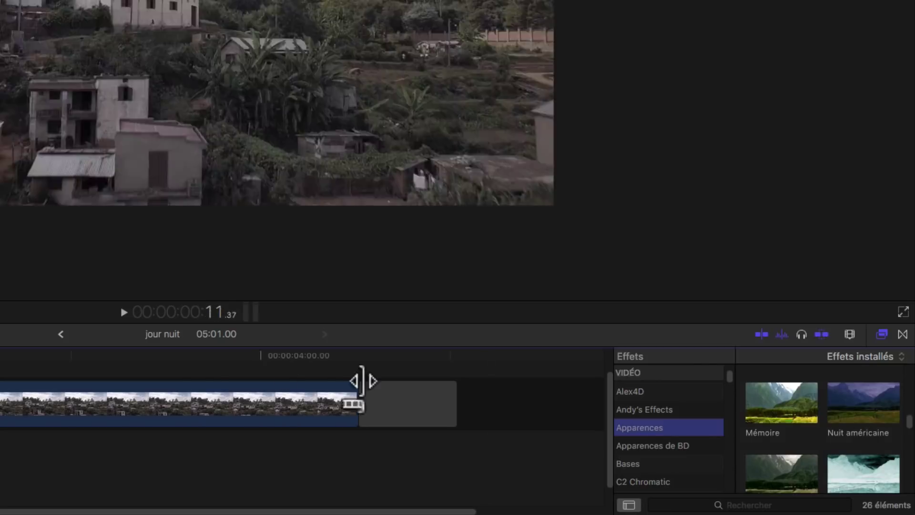
pyautogui.moveTo(868, 410); pyautogui.dragTo(135, 415)
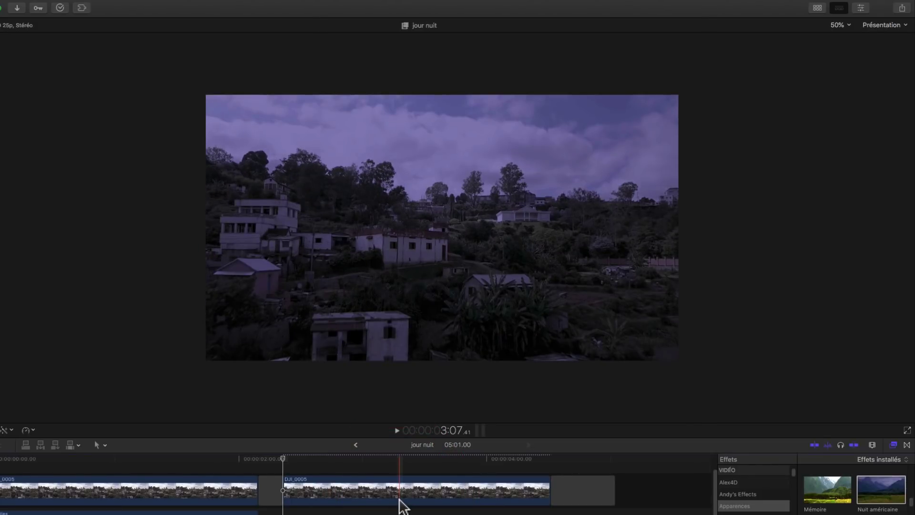
# - Show the clip's effect parameters, disable Match iMovie for Nuit américaine and set its Brightness to 1,75
pyautogui.click(862, 8)
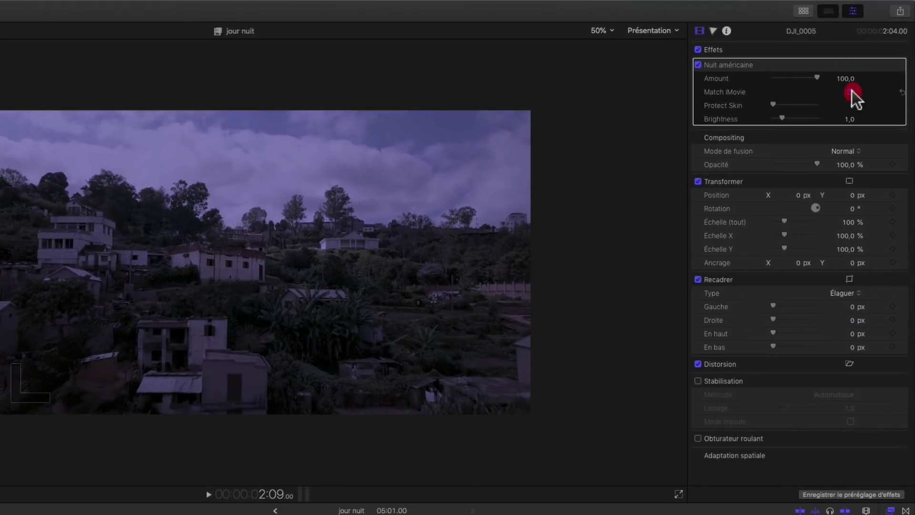
pyautogui.click(851, 92)
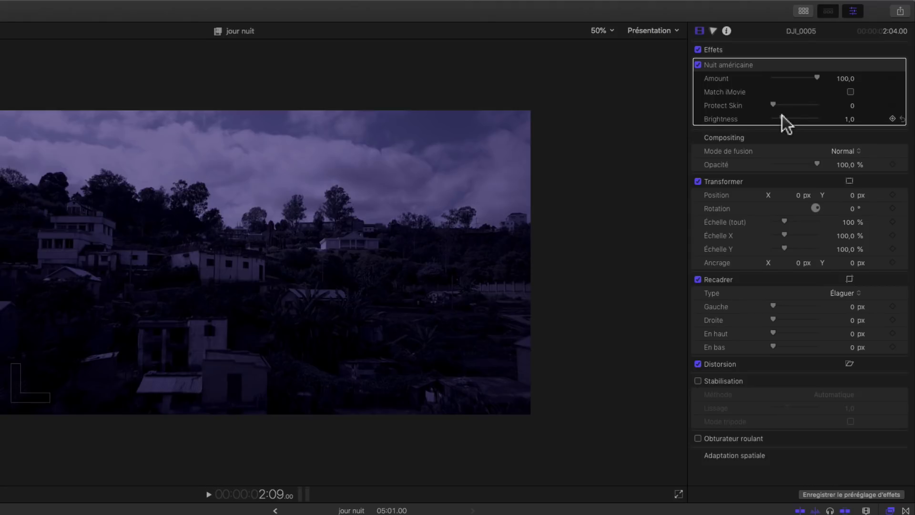
pyautogui.moveTo(782, 115); pyautogui.dragTo(790, 115)
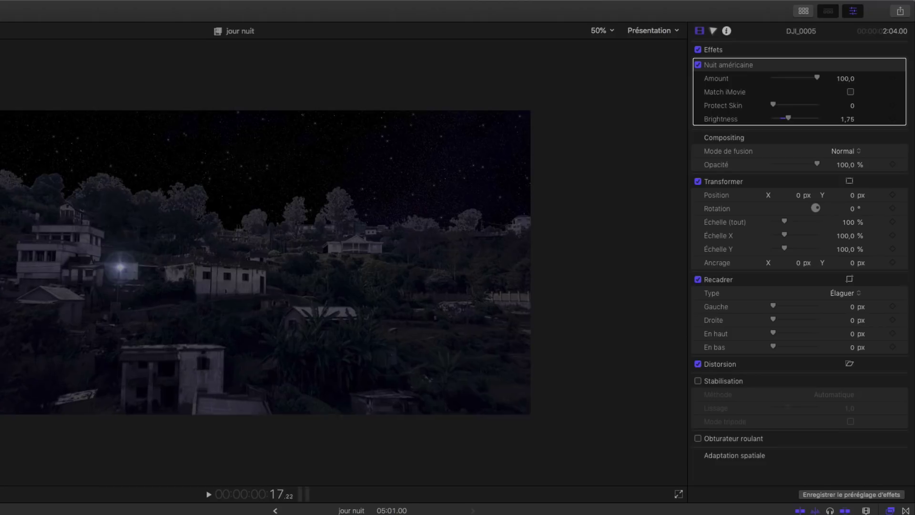
# - Remove the Nuit américaine effect from the second clip
pyautogui.click(763, 67)
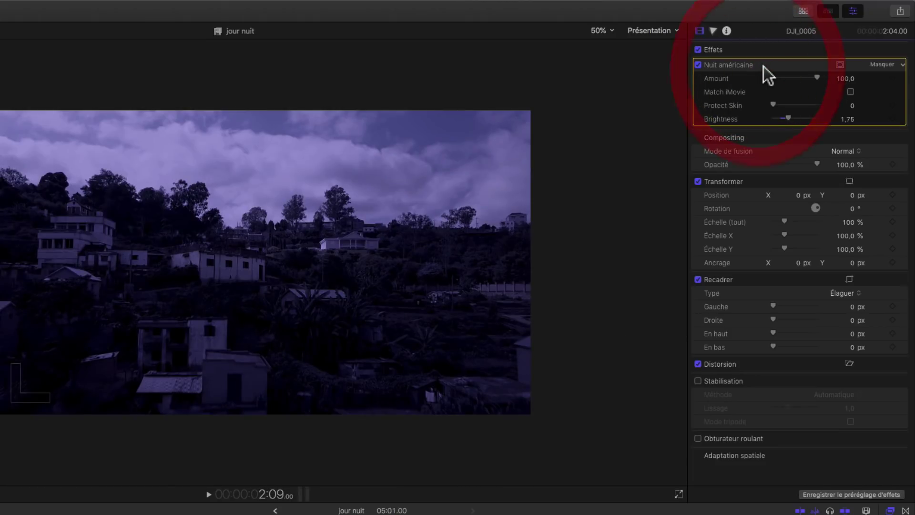
pyautogui.press('Delete')
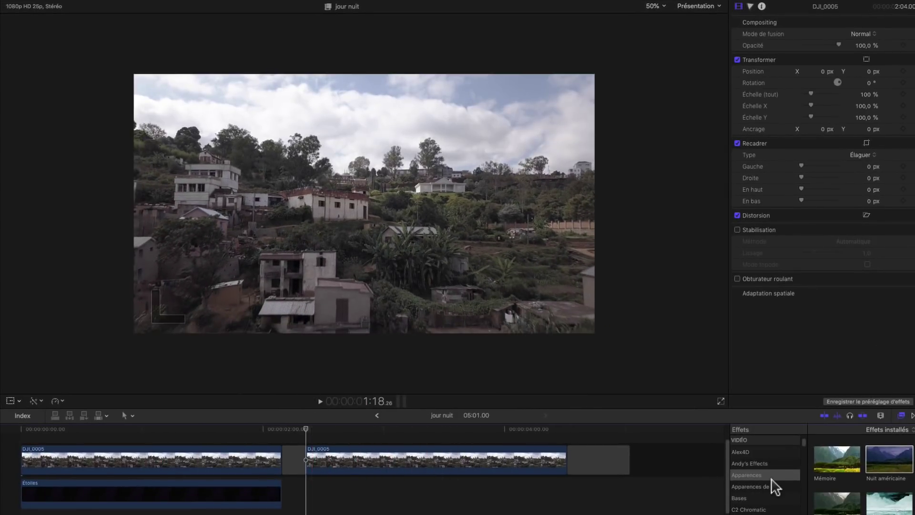
# - Apply the Incrustateur en luminance effect from the Incrustation category to the second DJI_0005 clip
pyautogui.scroll(1, 770, 496)
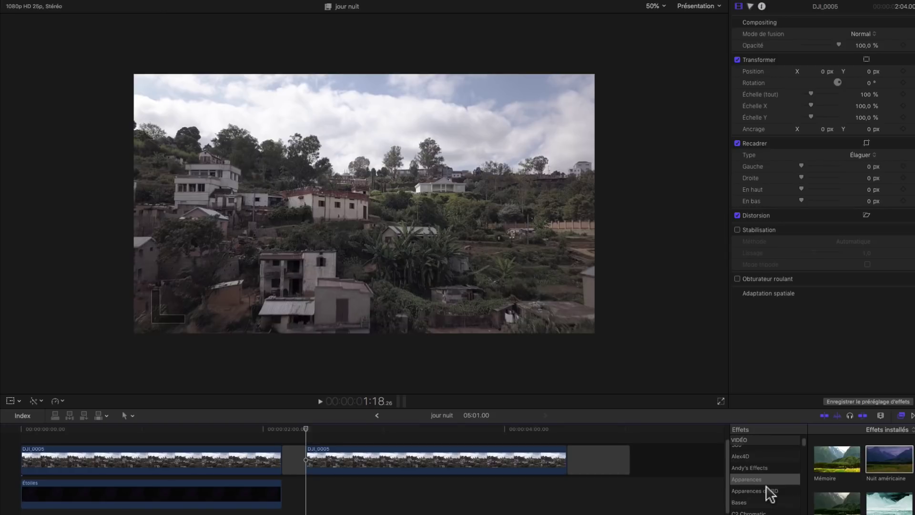
pyautogui.scroll(-4, 771, 506)
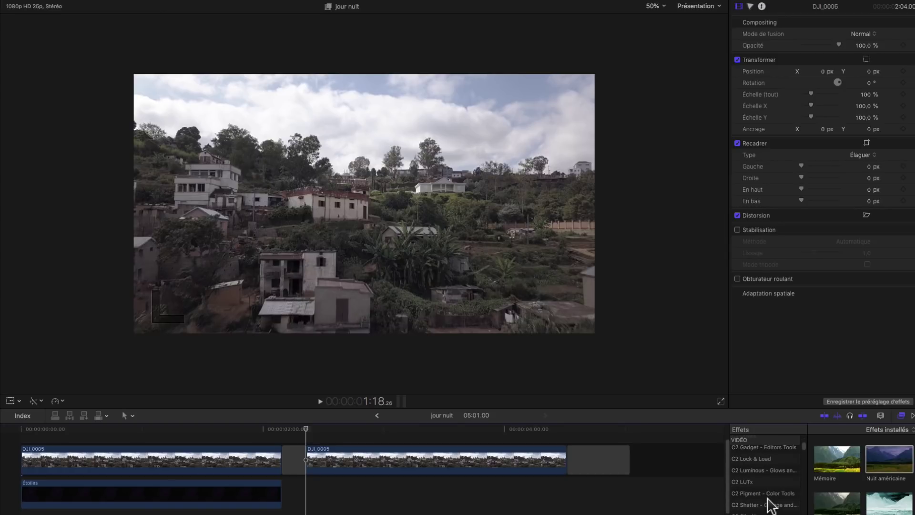
pyautogui.scroll(-5, 768, 499)
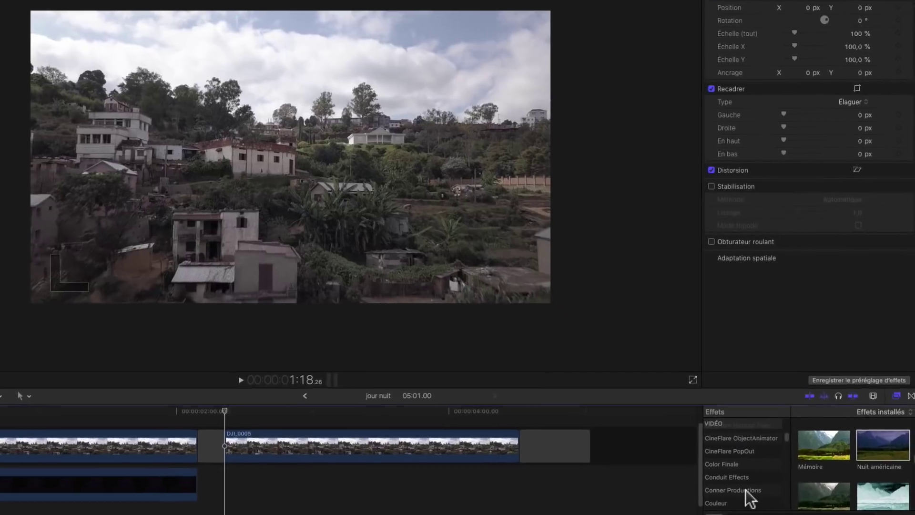
pyautogui.scroll(-8, 711, 476)
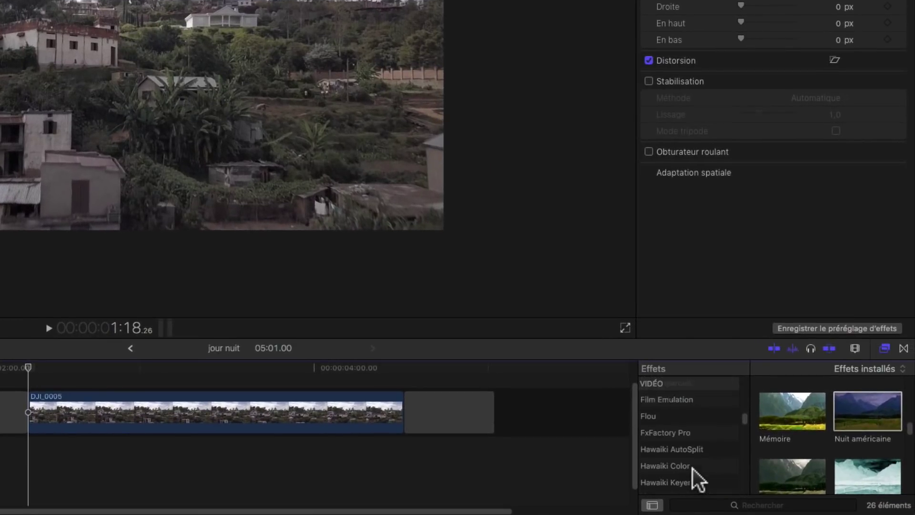
pyautogui.scroll(-5, 693, 468)
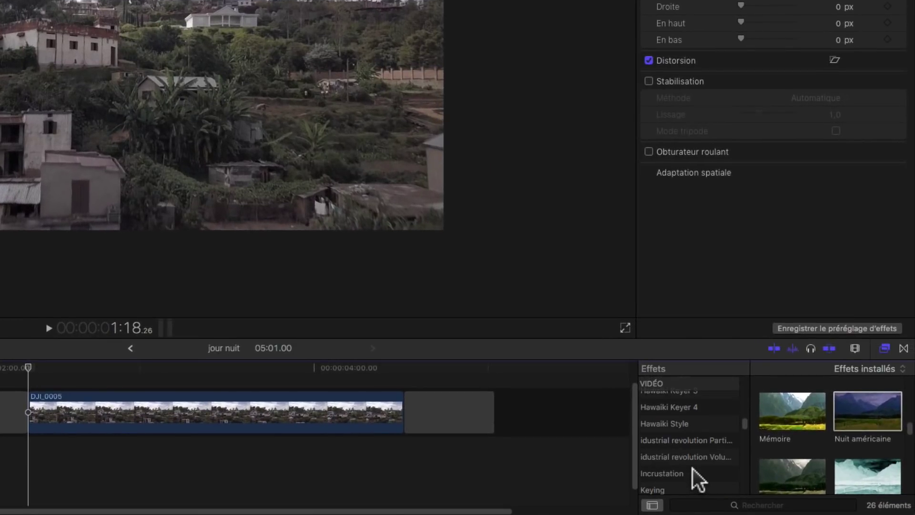
pyautogui.click(671, 478)
pyautogui.moveTo(867, 408); pyautogui.dragTo(179, 410)
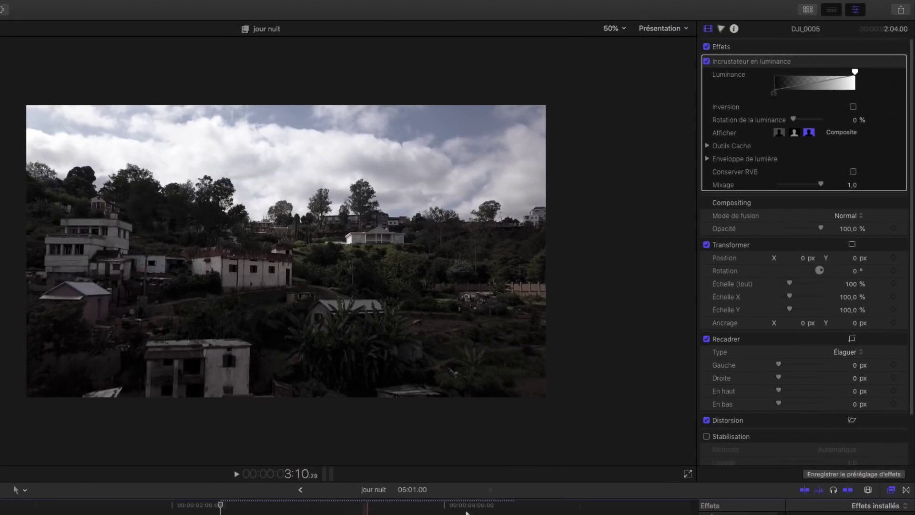
# - Invert the luminance key and switch its display to the matte (Cache)
pyautogui.click(853, 108)
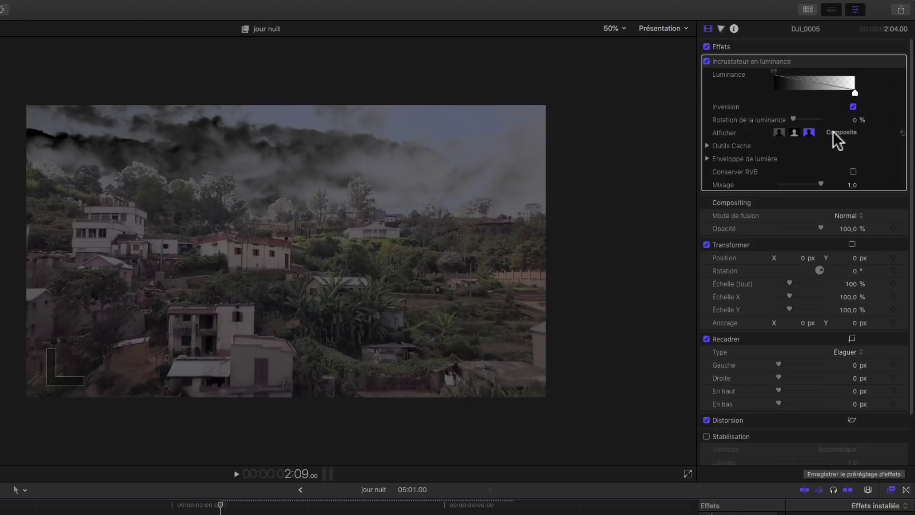
pyautogui.click(795, 133)
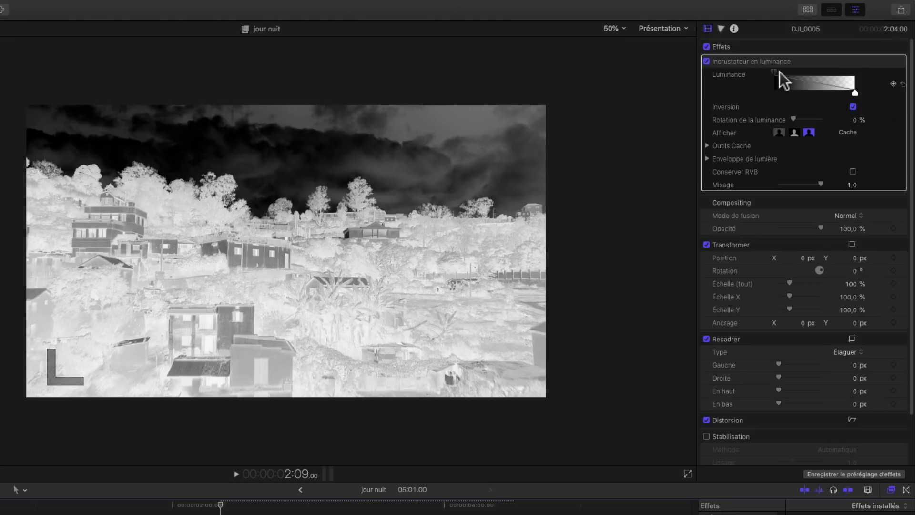
# - Tighten the luminance key's range so the matte separates the dark sky from the white trees and buildings
pyautogui.moveTo(774, 70); pyautogui.dragTo(812, 69)
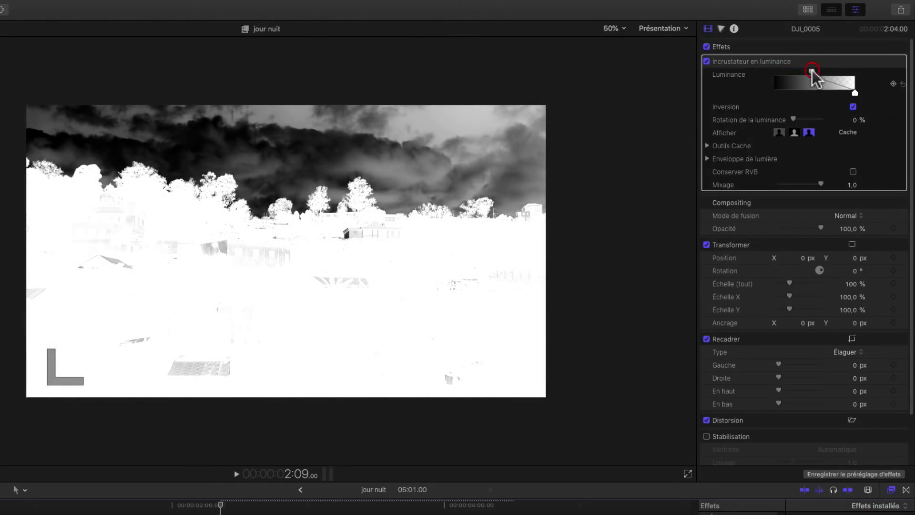
pyautogui.moveTo(855, 93); pyautogui.dragTo(823, 92)
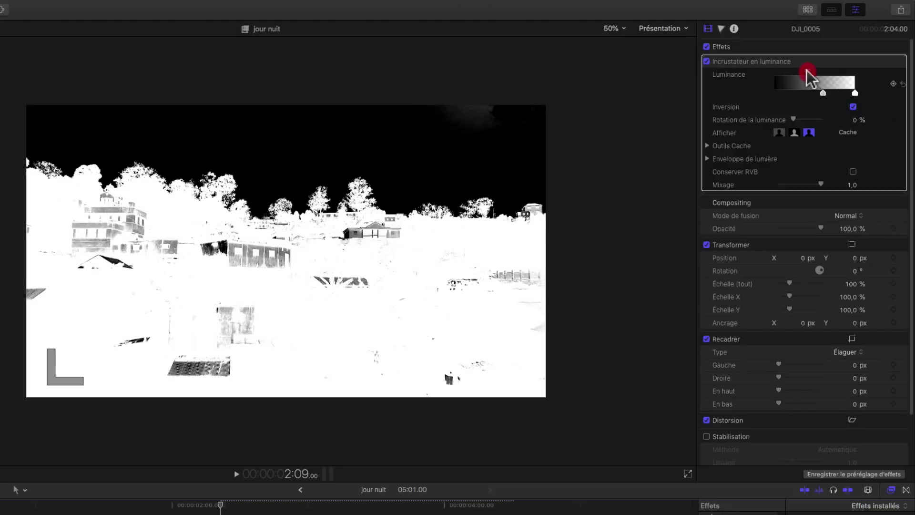
pyautogui.moveTo(812, 70); pyautogui.dragTo(829, 90)
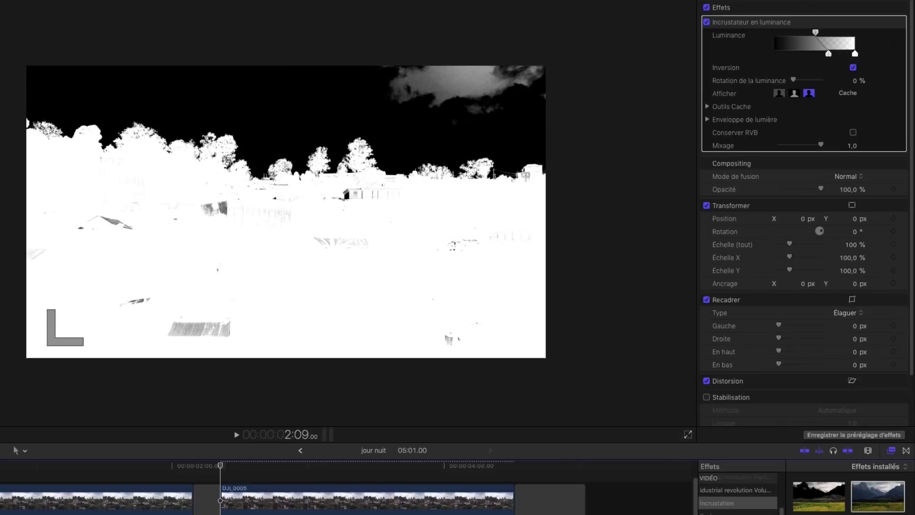
# - Add the Masque de tracé effect from the Masques category to the second clip
pyautogui.scroll(-3, 734, 456)
pyautogui.scroll(5, 735, 456)
pyautogui.scroll(-2, 735, 457)
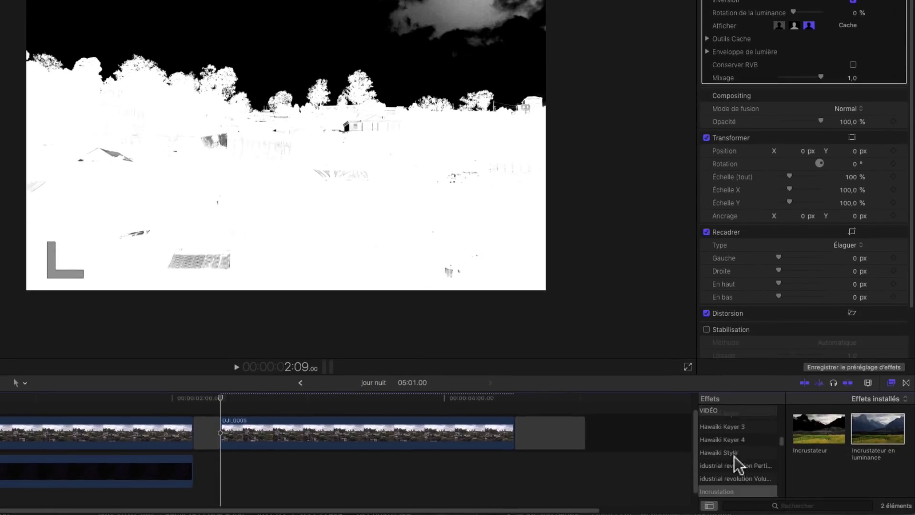
pyautogui.scroll(-5, 734, 456)
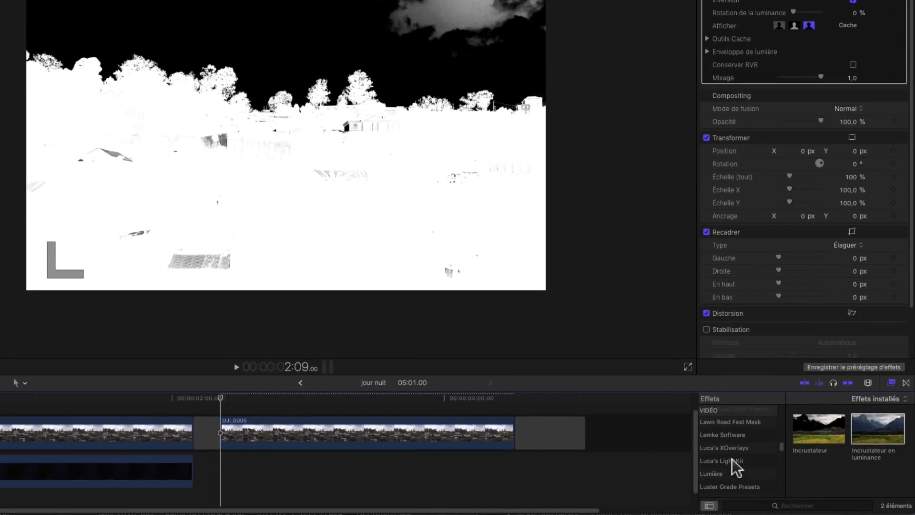
pyautogui.scroll(-3, 733, 459)
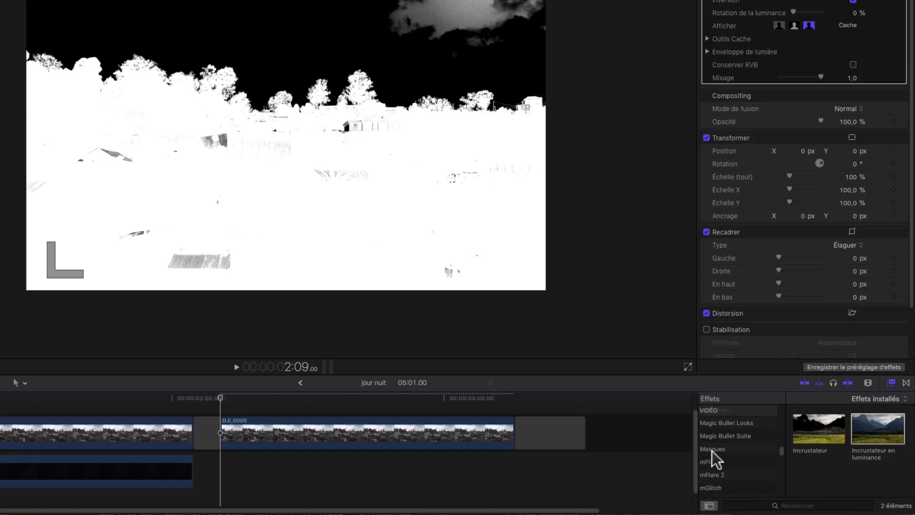
pyautogui.click(712, 450)
pyautogui.scroll(-2, 844, 488)
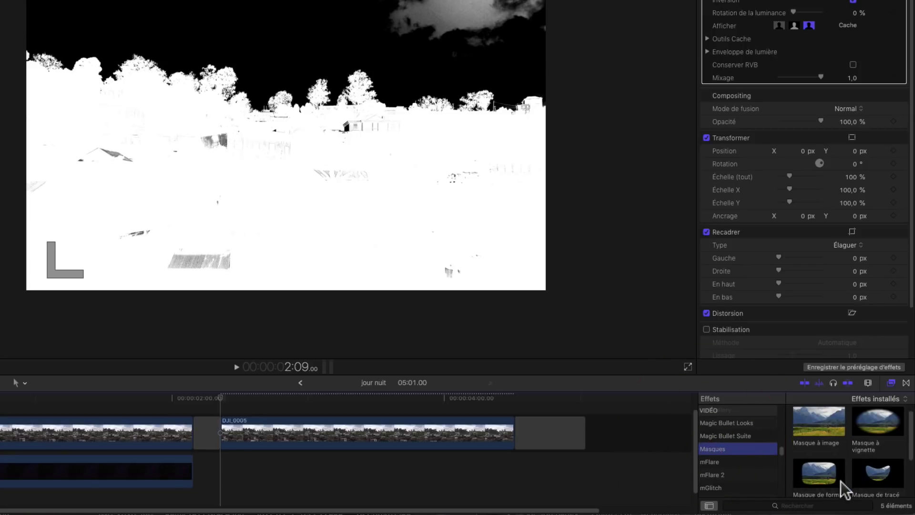
pyautogui.doubleClick(877, 462)
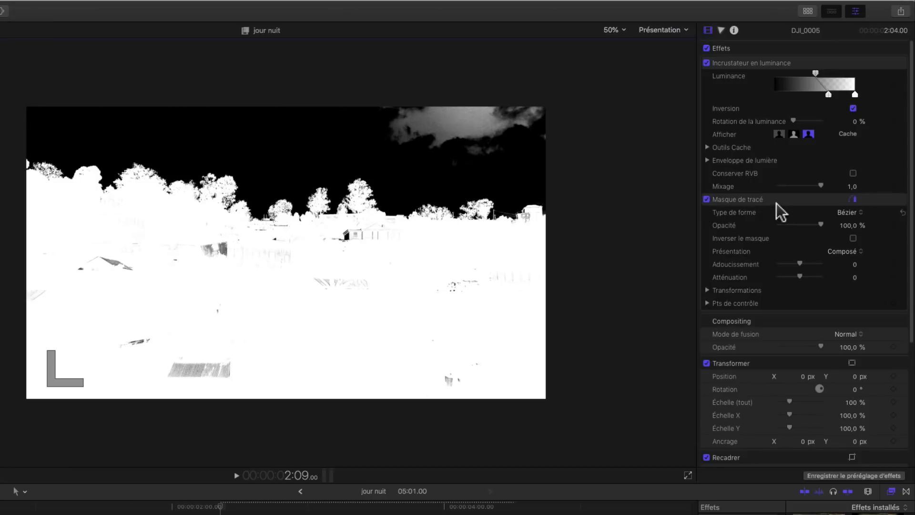
# - Trace the Masque de tracé outline just above the treetops and rooftops, from outside the frame's left edge to outside its right edge
pyautogui.click(720, 201)
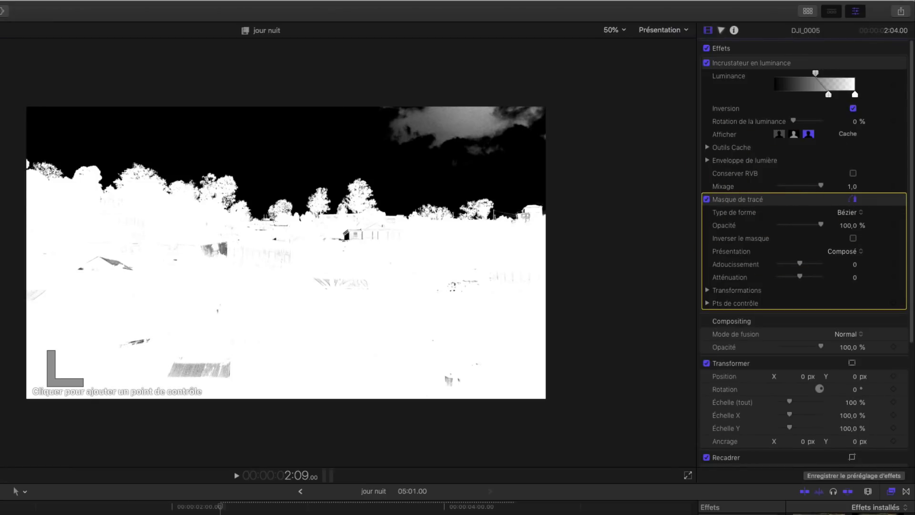
pyautogui.click(18, 156)
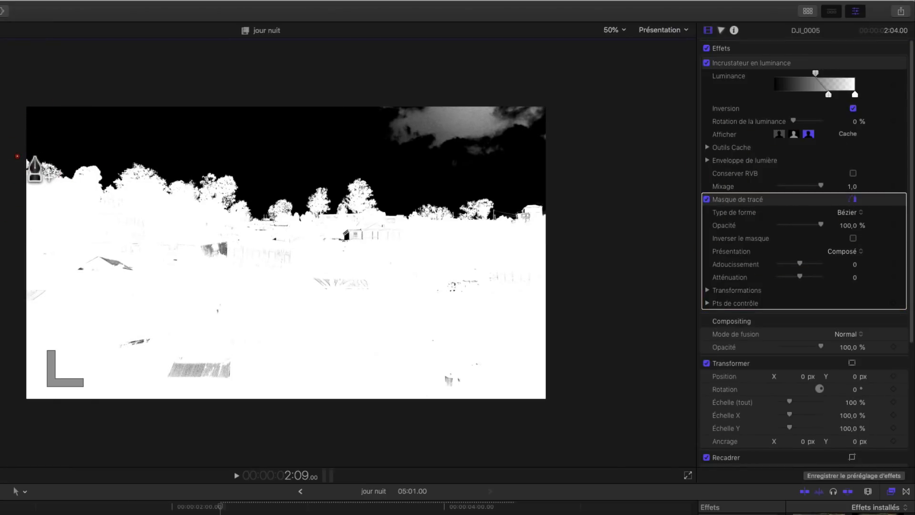
pyautogui.click(34, 157)
pyautogui.click(56, 161)
pyautogui.click(68, 170)
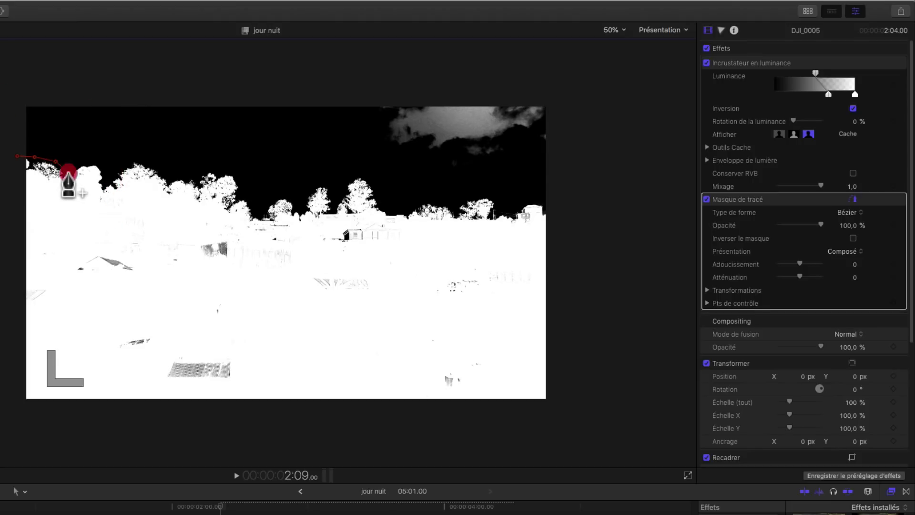
pyautogui.click(78, 162)
pyautogui.click(93, 162)
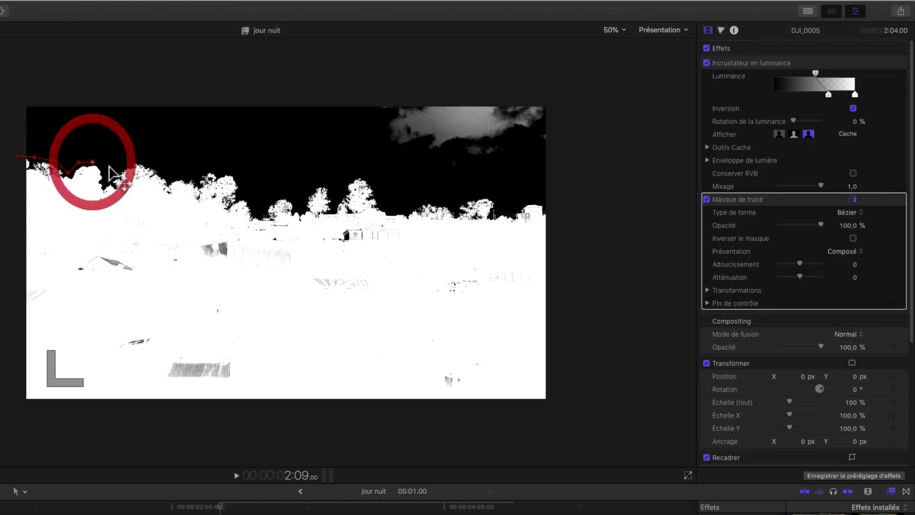
pyautogui.click(107, 166)
pyautogui.click(110, 173)
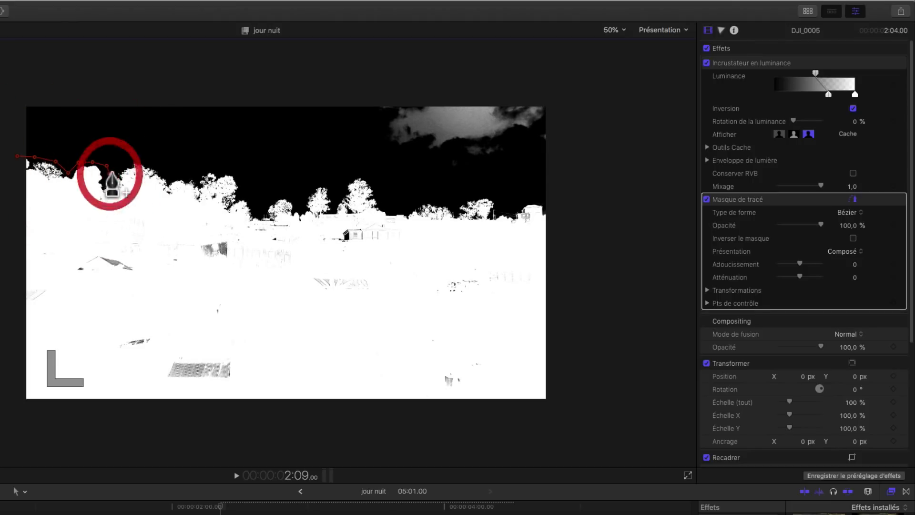
pyautogui.click(132, 156)
pyautogui.click(149, 157)
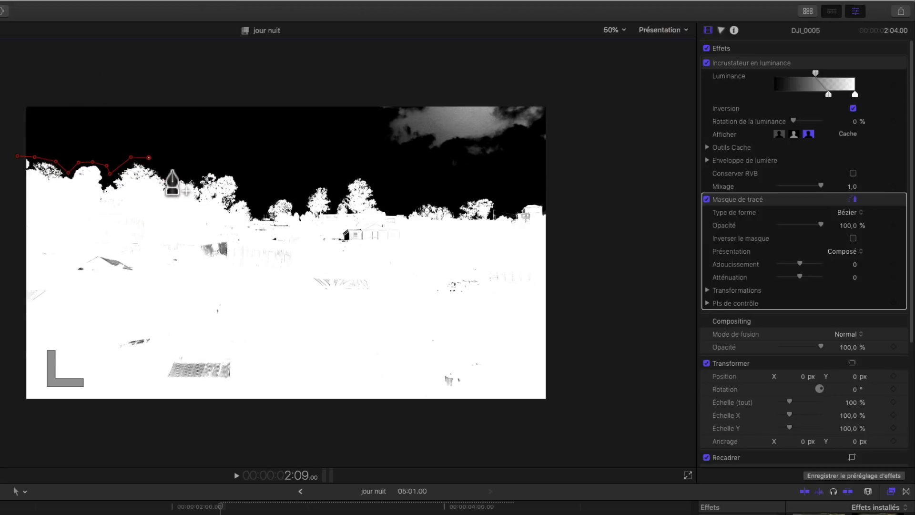
pyautogui.click(167, 166)
pyautogui.click(172, 175)
pyautogui.click(193, 168)
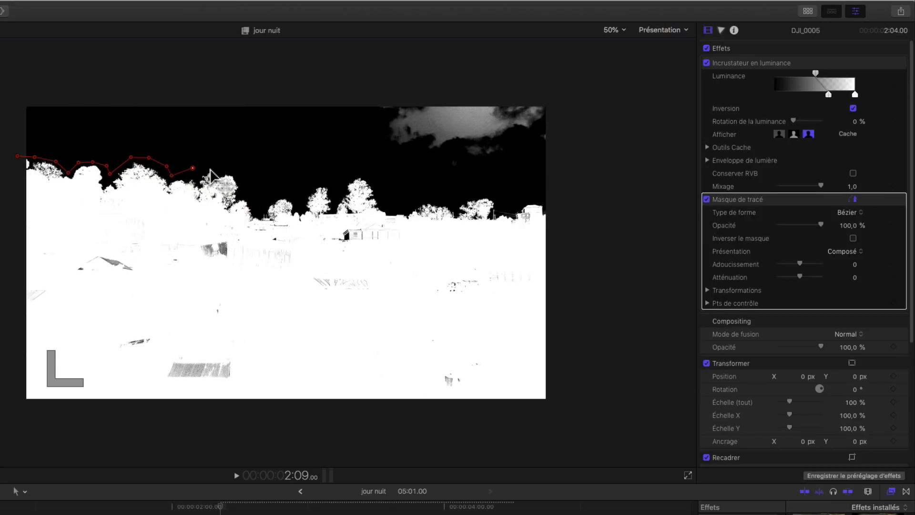
pyautogui.click(211, 172)
pyautogui.click(236, 173)
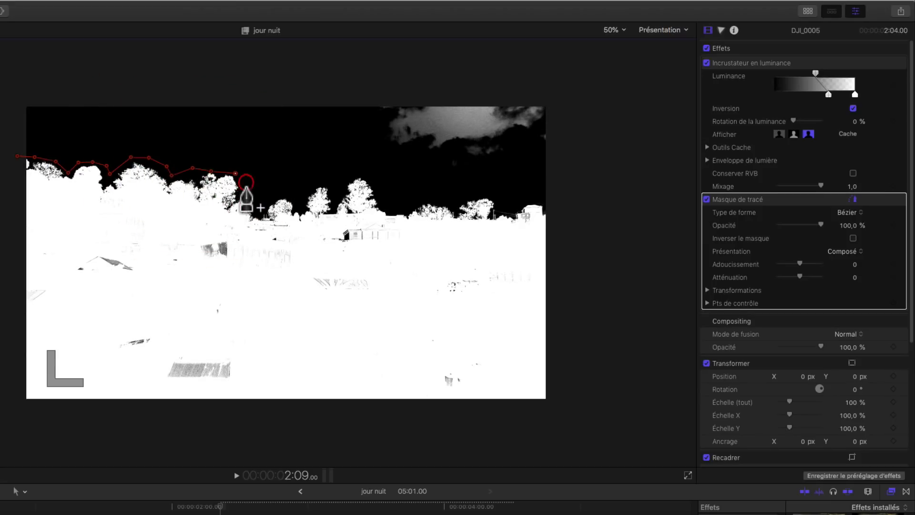
pyautogui.click(246, 182)
pyautogui.click(247, 194)
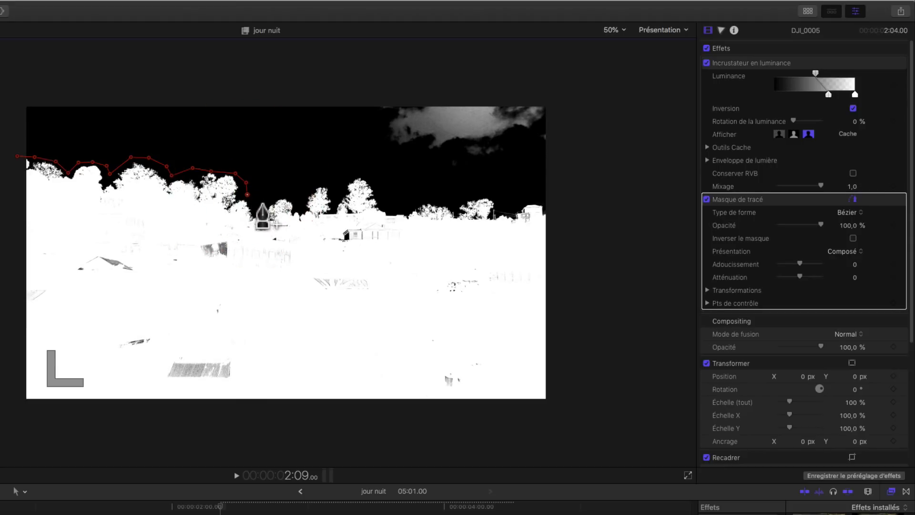
pyautogui.click(262, 204)
pyautogui.click(277, 193)
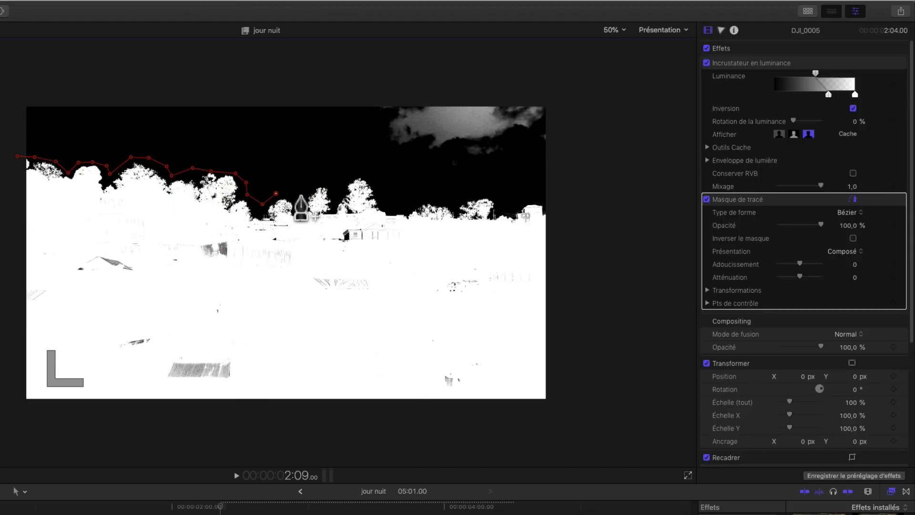
pyautogui.click(301, 196)
pyautogui.click(318, 183)
pyautogui.click(337, 188)
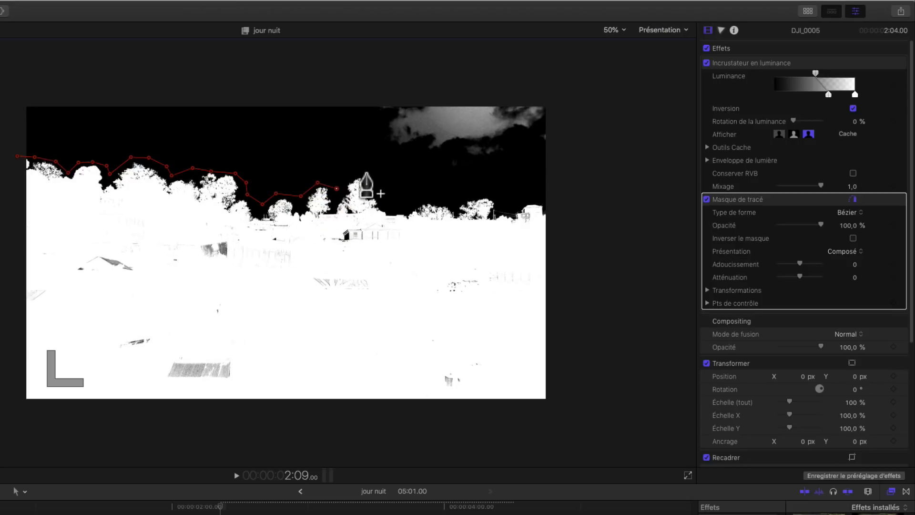
pyautogui.click(357, 175)
pyautogui.click(378, 183)
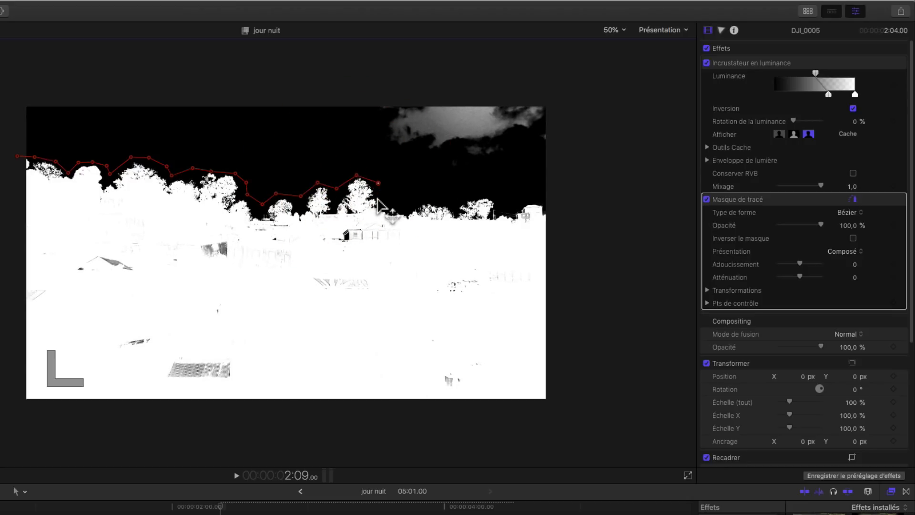
pyautogui.click(382, 203)
pyautogui.click(411, 206)
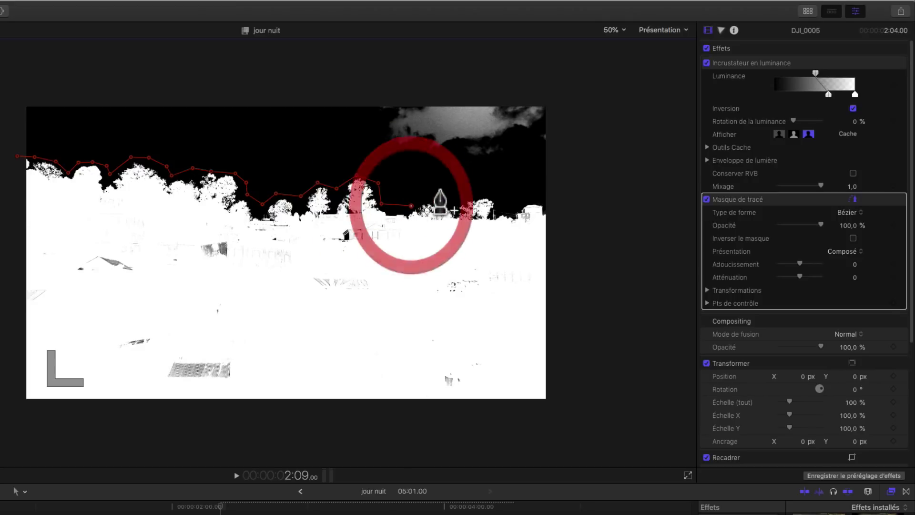
pyautogui.click(432, 196)
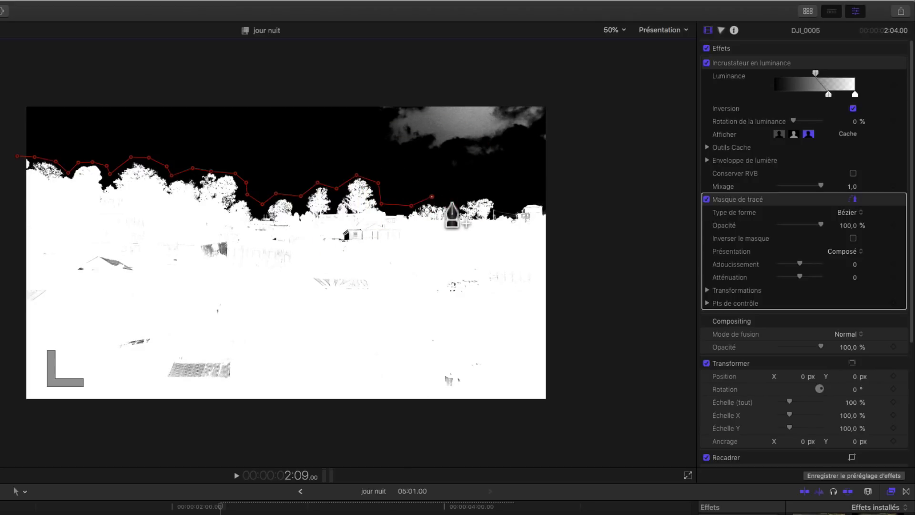
pyautogui.click(452, 203)
pyautogui.click(476, 193)
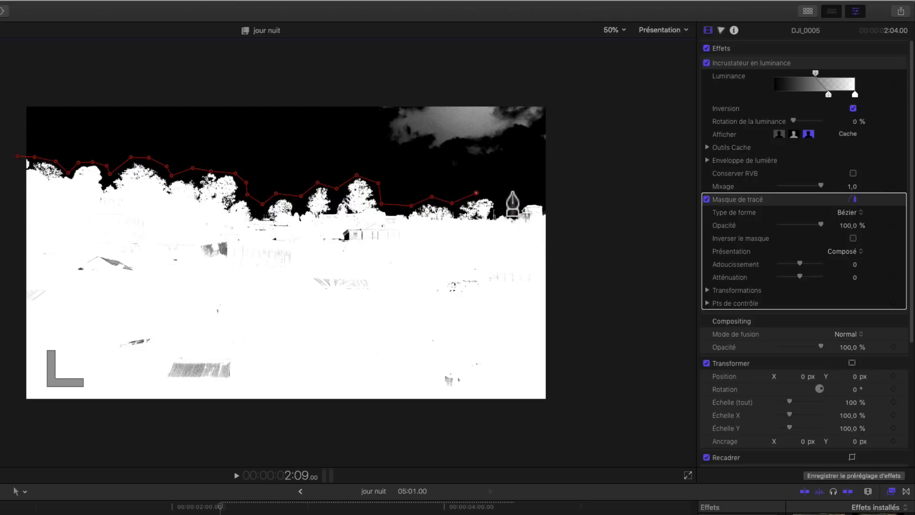
pyautogui.click(512, 192)
pyautogui.click(567, 203)
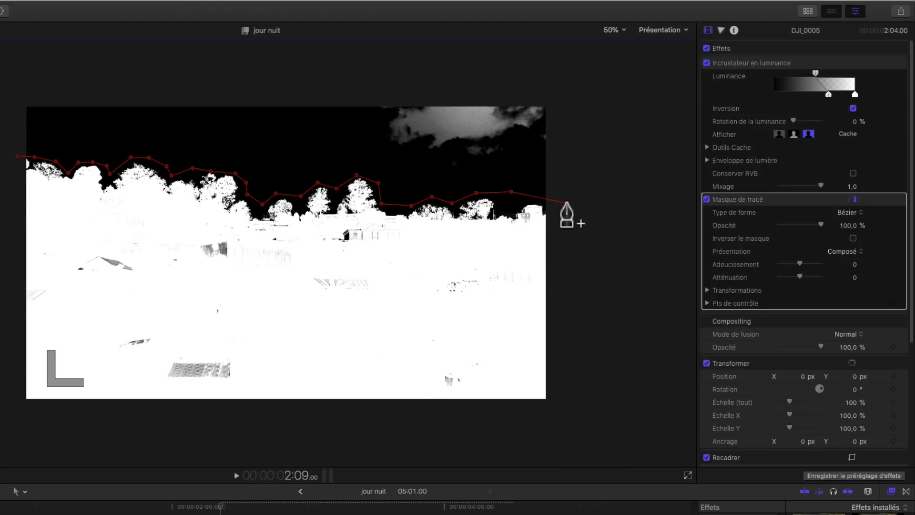
# - Close the mask outline around the sky above the frame and invert the mask
pyautogui.click(567, 80)
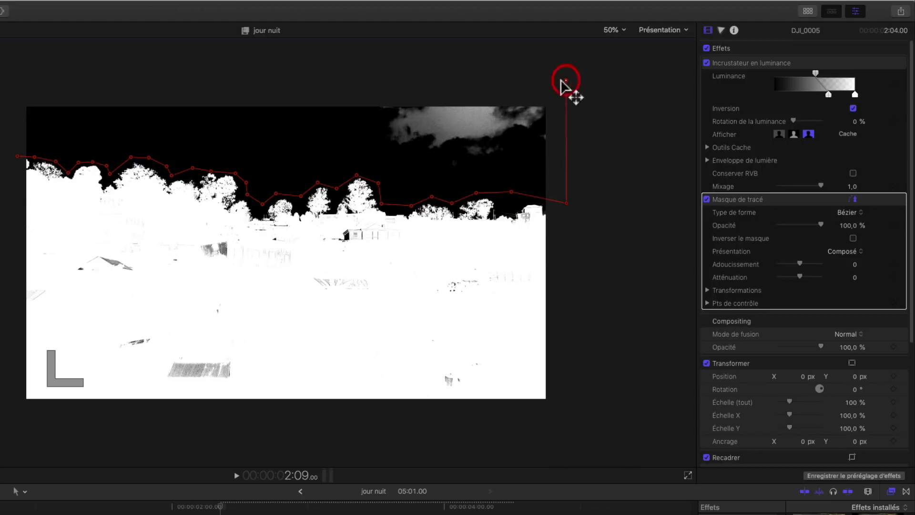
pyautogui.click(21, 68)
pyautogui.click(17, 156)
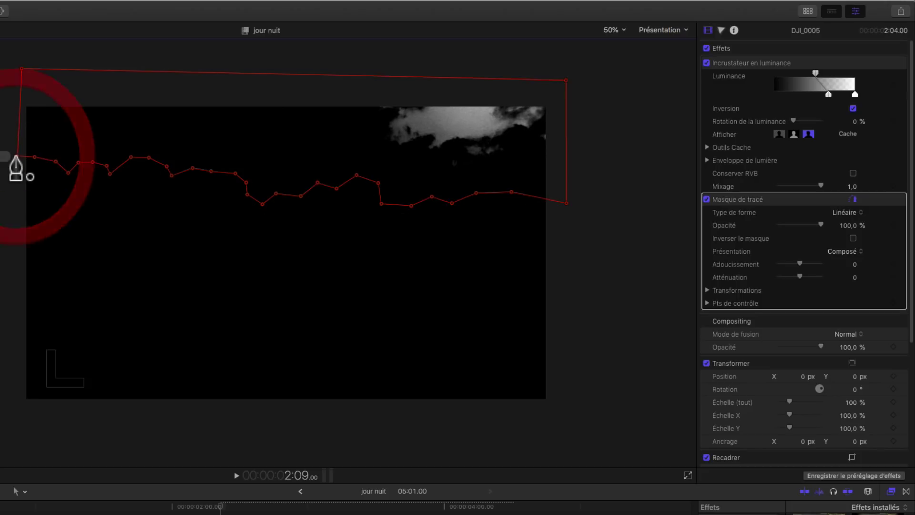
pyautogui.click(853, 239)
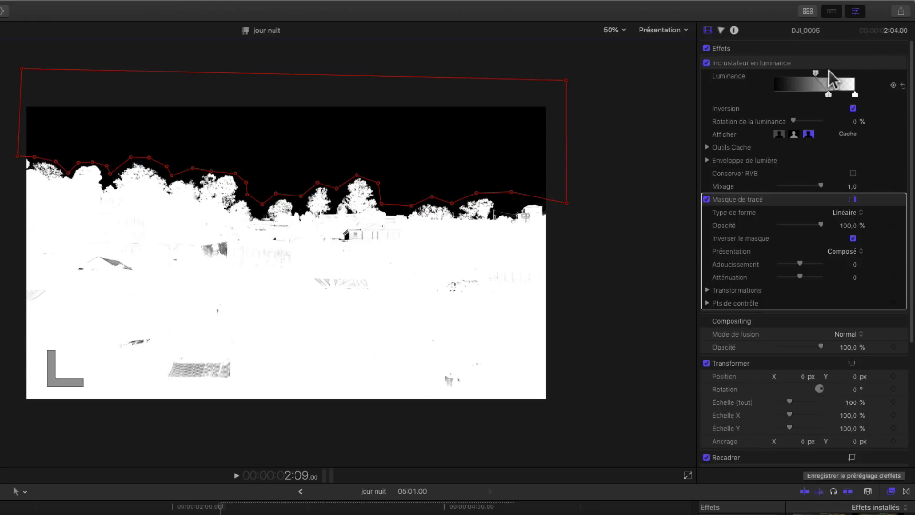
# - Narrow the luminance key's falloff towards the highlights to fill the matte's foreground, and enable Conserver RVB
pyautogui.moveTo(816, 73)
pyautogui.mouseDown()
pyautogui.moveTo(826, 70)
pyautogui.moveTo(831, 95)
pyautogui.mouseUp()
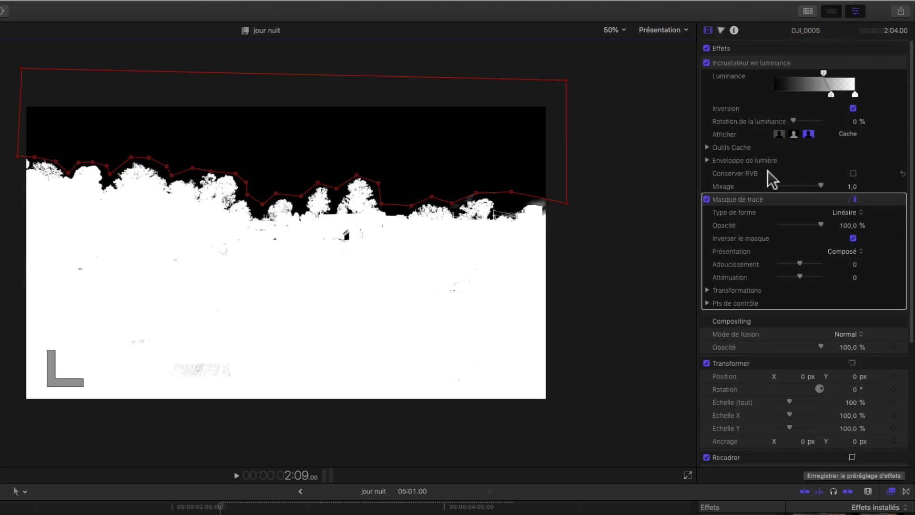
pyautogui.click(853, 174)
pyautogui.moveTo(825, 74); pyautogui.dragTo(832, 93)
pyautogui.click(826, 71)
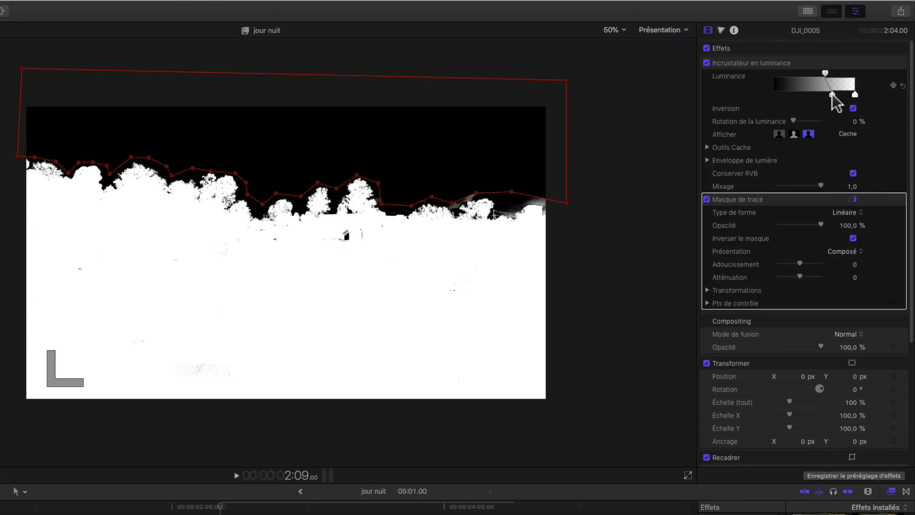
# - Display the key as Composite and lower the luminance range's lower handle to remove leftover bright sky near the right horizon
pyautogui.click(779, 134)
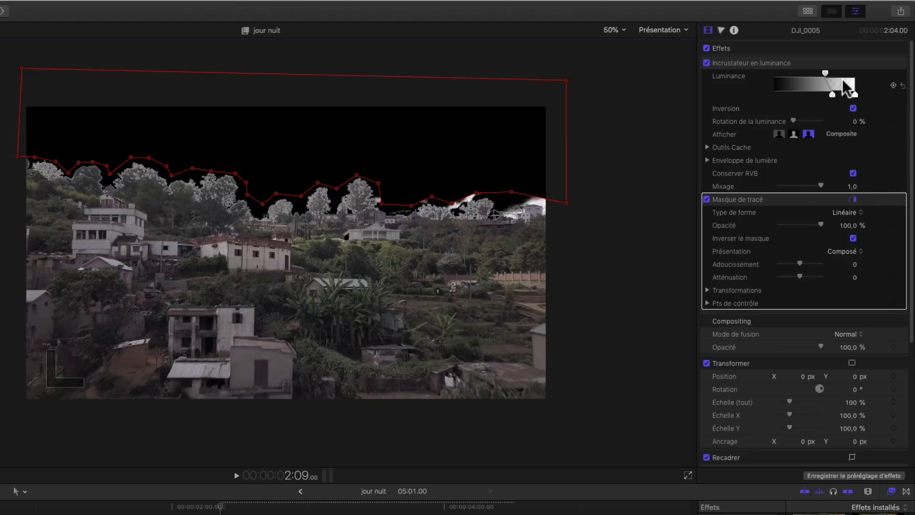
pyautogui.moveTo(833, 93); pyautogui.dragTo(856, 93)
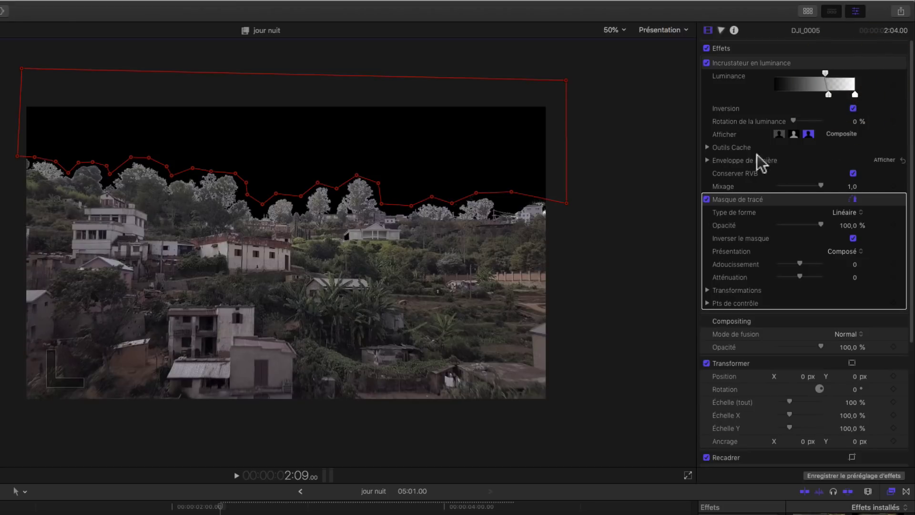
# - In the key's Outils Cache, raise the Niveaux black point to 0.03 and set Combler les trous to 2,69
pyautogui.click(707, 147)
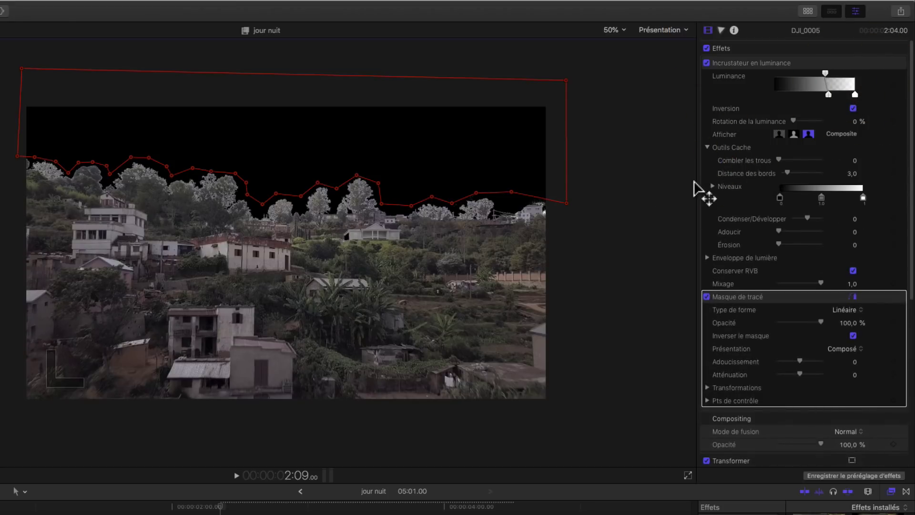
pyautogui.moveTo(782, 199); pyautogui.dragTo(783, 201)
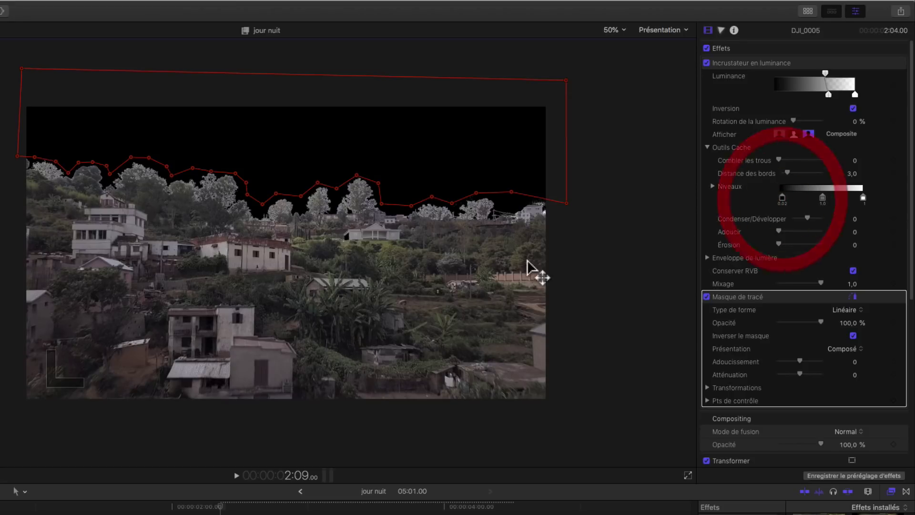
pyautogui.moveTo(864, 198)
pyautogui.mouseDown()
pyautogui.moveTo(856, 197)
pyautogui.moveTo(868, 198)
pyautogui.mouseUp()
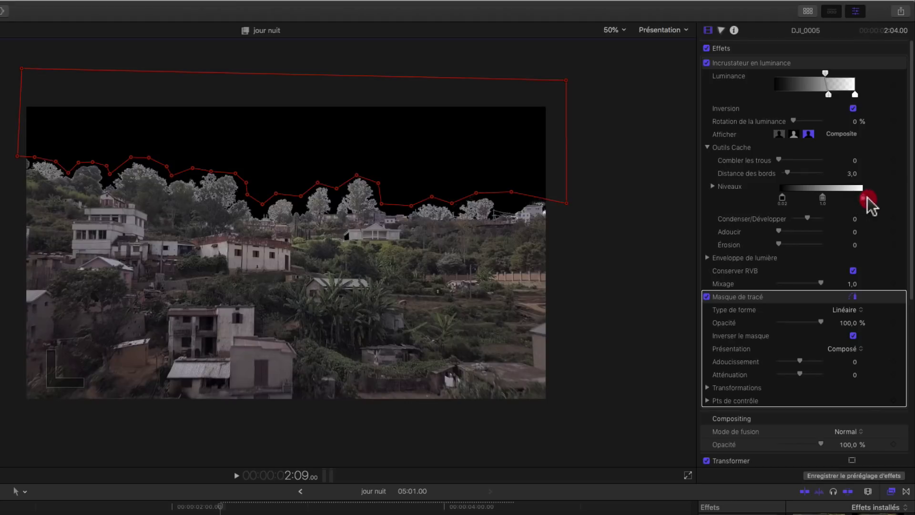
pyautogui.moveTo(780, 160)
pyautogui.mouseDown()
pyautogui.moveTo(791, 158)
pyautogui.moveTo(791, 167)
pyautogui.moveTo(791, 156)
pyautogui.mouseUp()
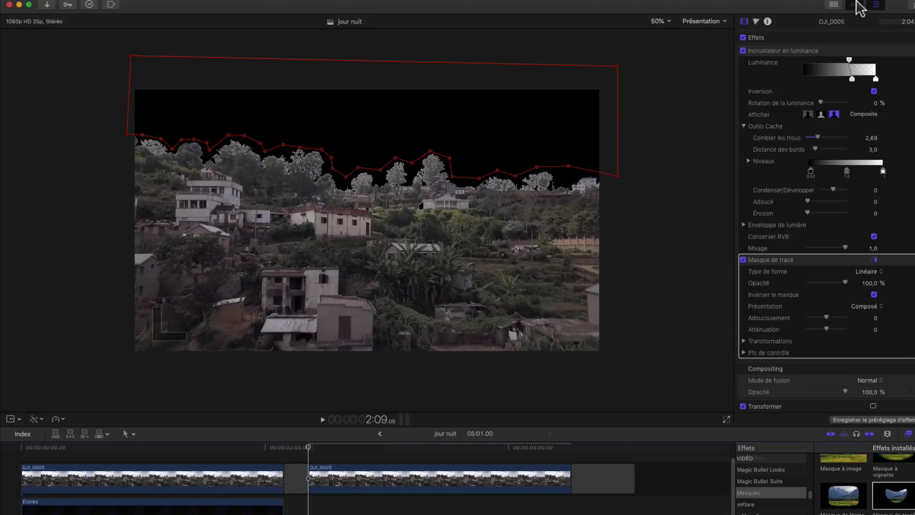
# - Connect the Étoiles generator from the Textures category across the full length of the second DJI_0005 clip
pyautogui.click(834, 4)
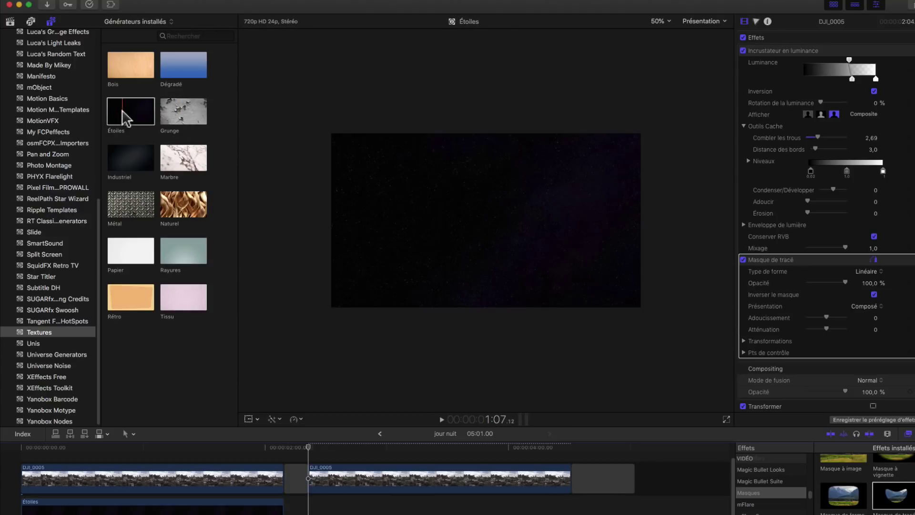
pyautogui.click(397, 479)
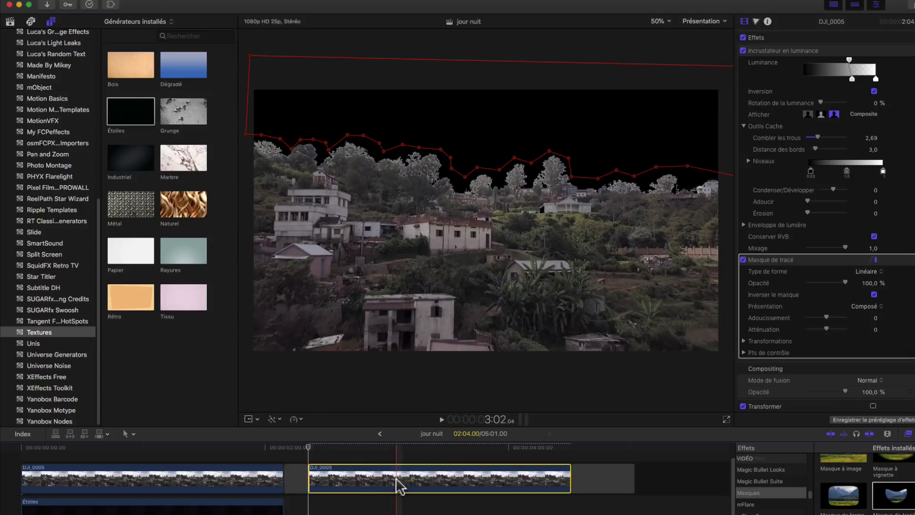
pyautogui.press('x')
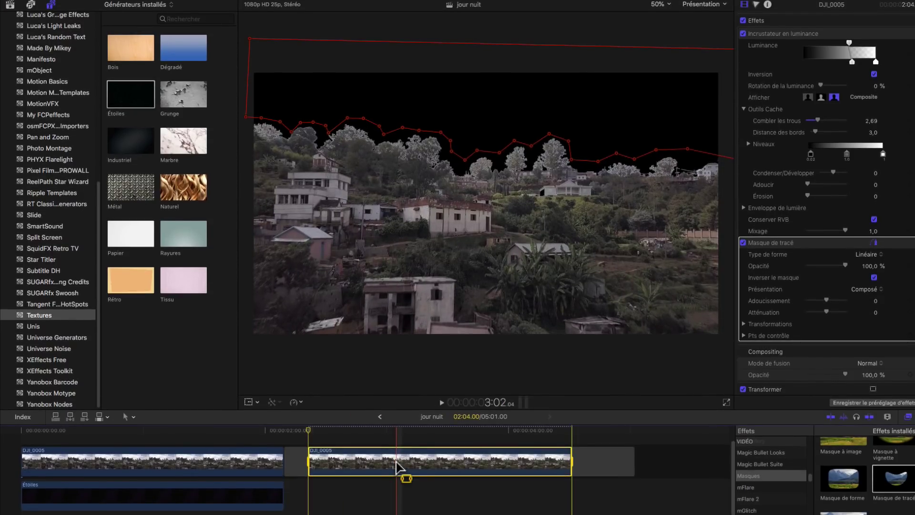
pyautogui.click(126, 100)
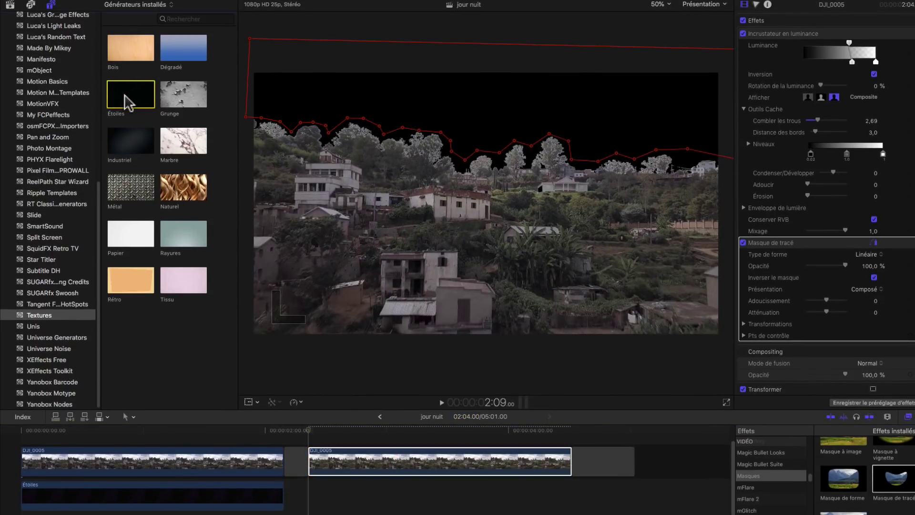
pyautogui.press('q')
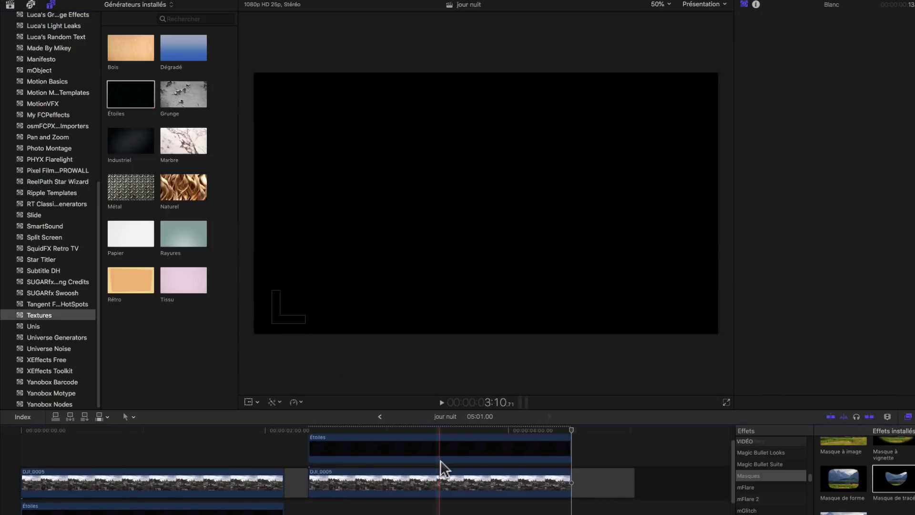
# - Move the new Étoiles clip beneath the second DJI_0005 clip and select that DJI_0005 clip at about 3:09
pyautogui.click(439, 453)
pyautogui.moveTo(440, 453); pyautogui.dragTo(435, 501)
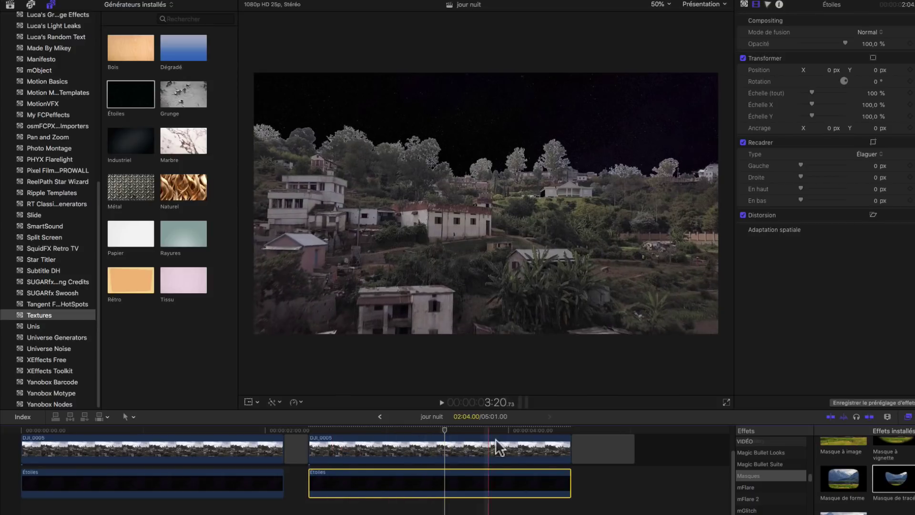
pyautogui.click(433, 433)
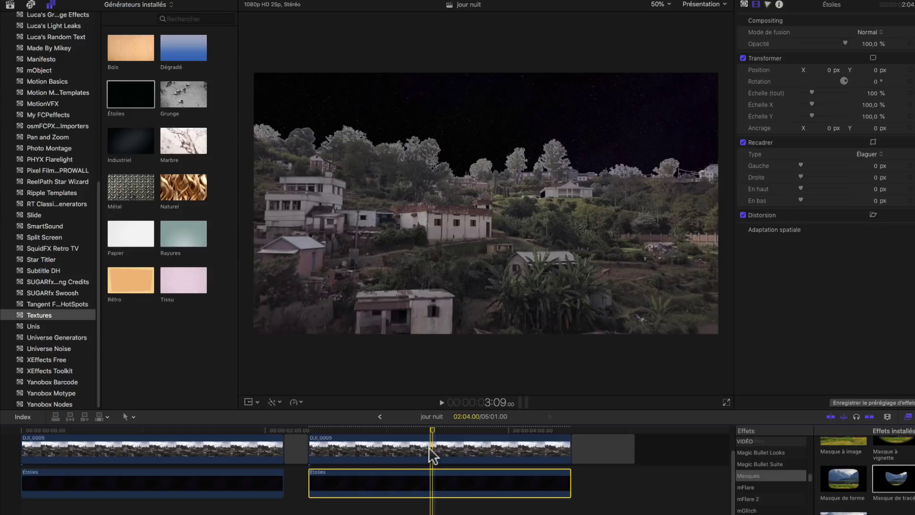
pyautogui.click(428, 447)
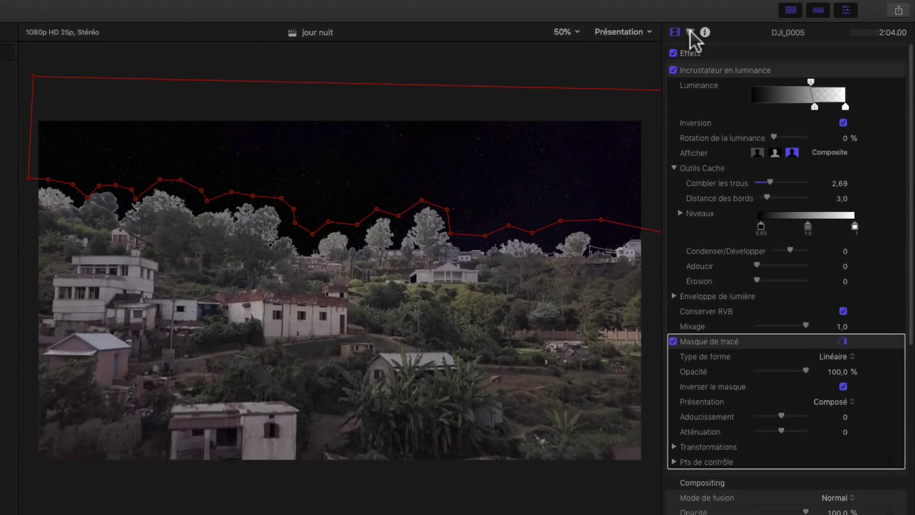
# - Add a Courbes de couleur correction to the second DJI_0005 clip and darken it by lowering the luminance curve's lower midtones and white end point
pyautogui.click(743, 10)
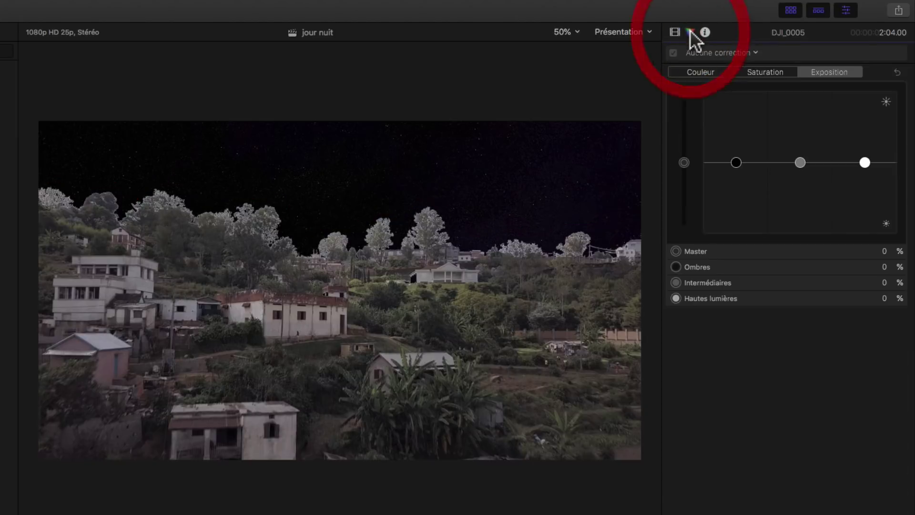
pyautogui.click(705, 53)
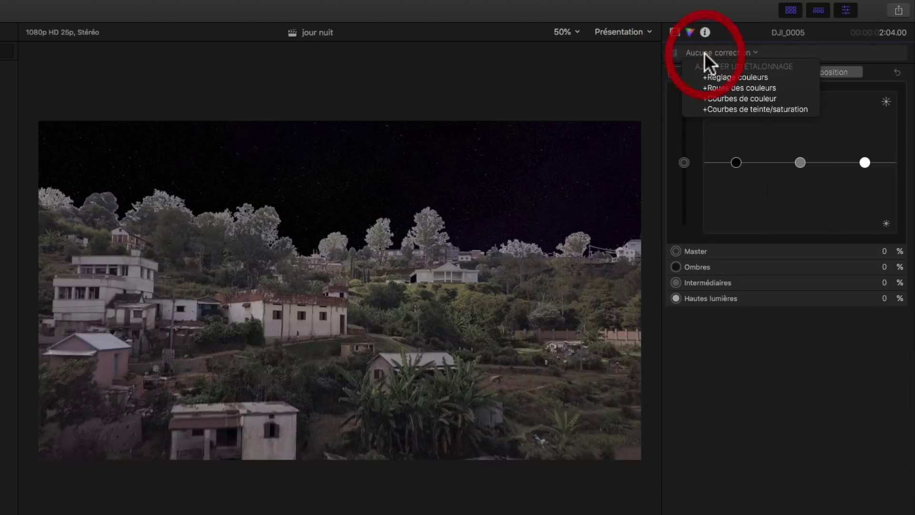
pyautogui.click(713, 96)
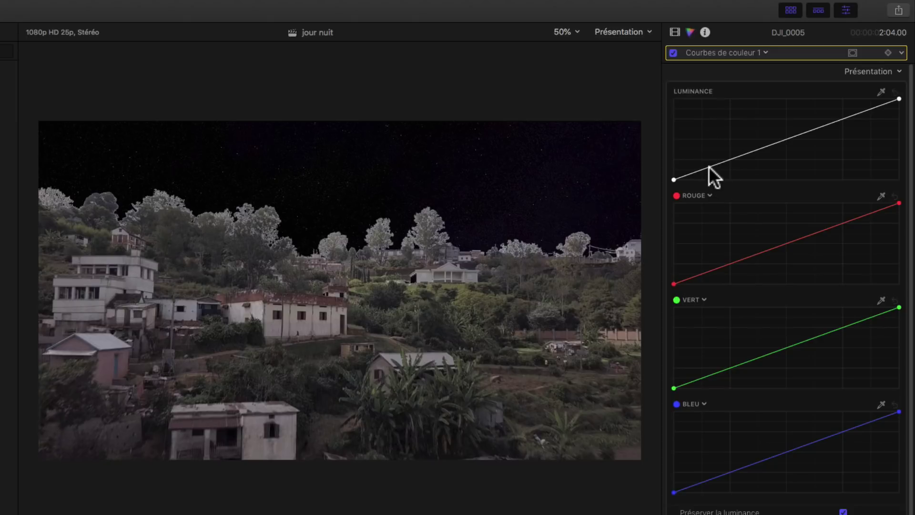
pyautogui.moveTo(706, 168); pyautogui.dragTo(754, 165)
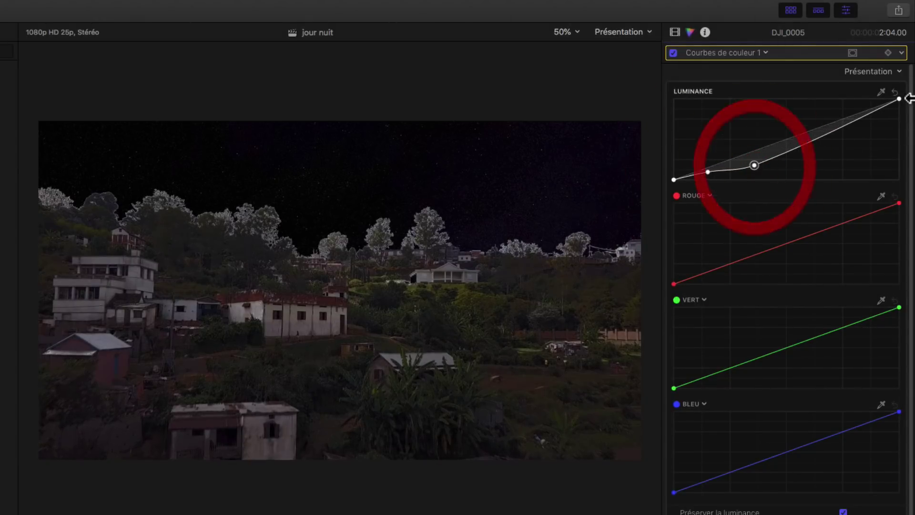
pyautogui.moveTo(898, 99); pyautogui.dragTo(896, 152)
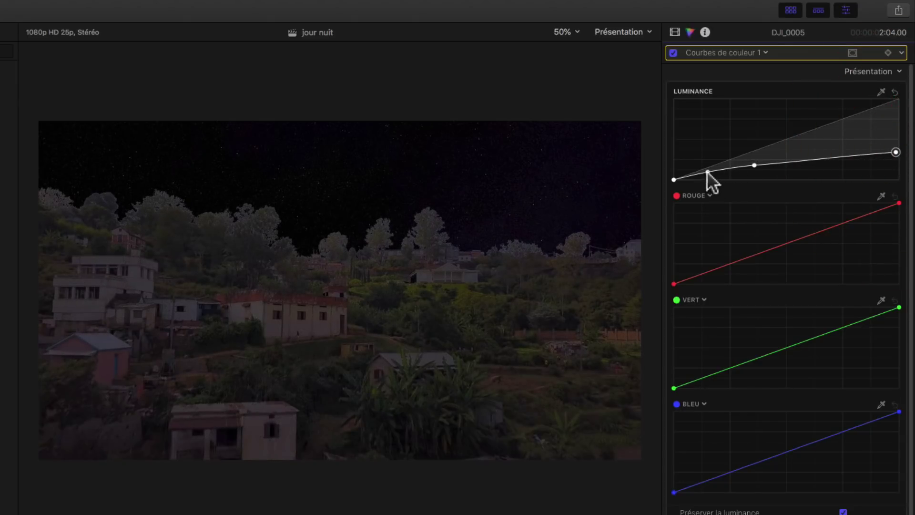
pyautogui.click(709, 172)
# - Add a Roues des couleurs correction to the clip, strongly reduce the Master saturation and slightly lower the Master brightness
pyautogui.click(702, 52)
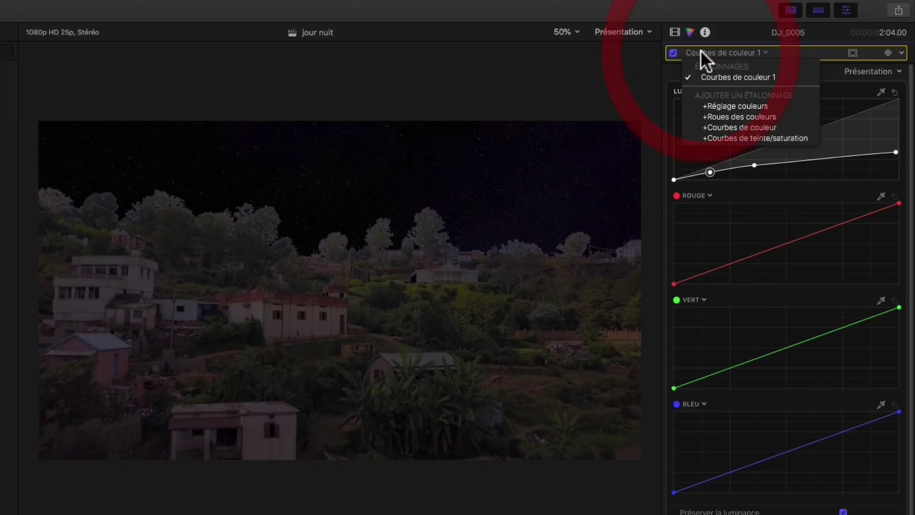
pyautogui.click(725, 118)
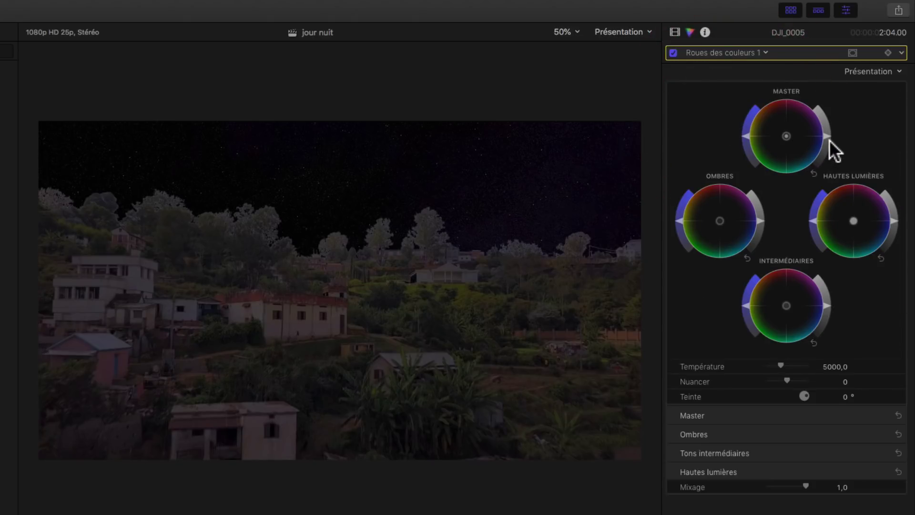
pyautogui.click(753, 155)
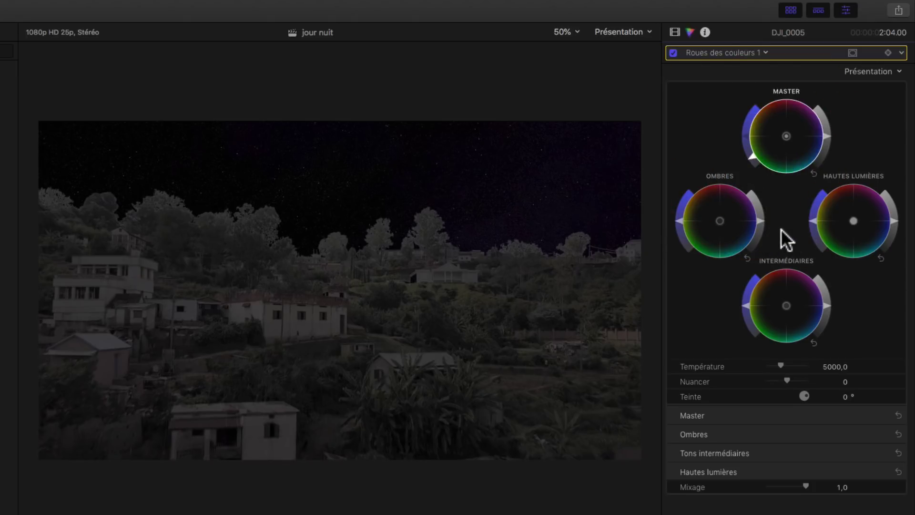
pyautogui.moveTo(828, 136); pyautogui.dragTo(831, 137)
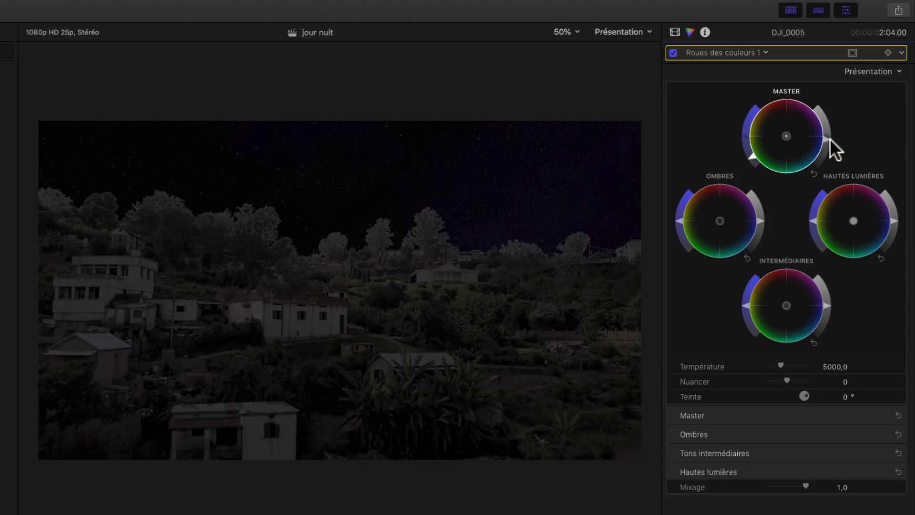
pyautogui.click(831, 138)
# - In Courbes de couleur 1, slightly lower the red and green midtones and raise the blue curve's midtones and black point, shifting its white point inward
pyautogui.click(739, 52)
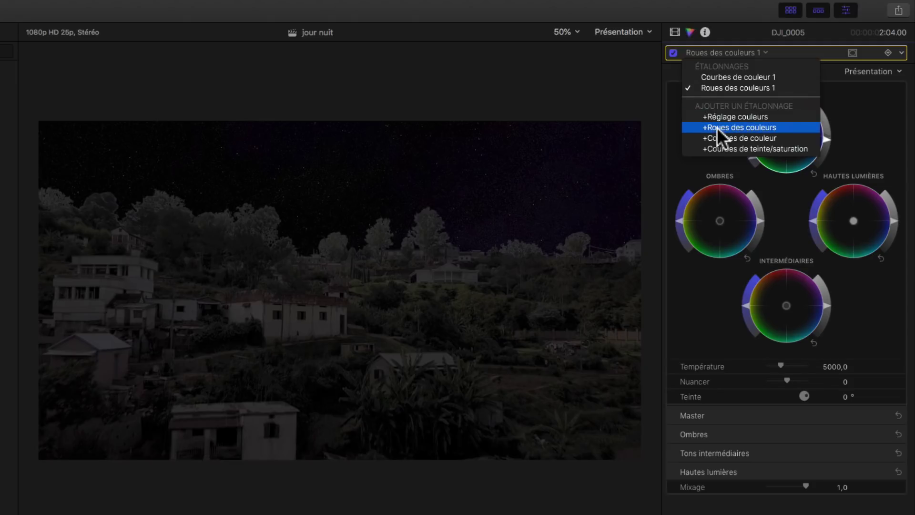
pyautogui.click(721, 77)
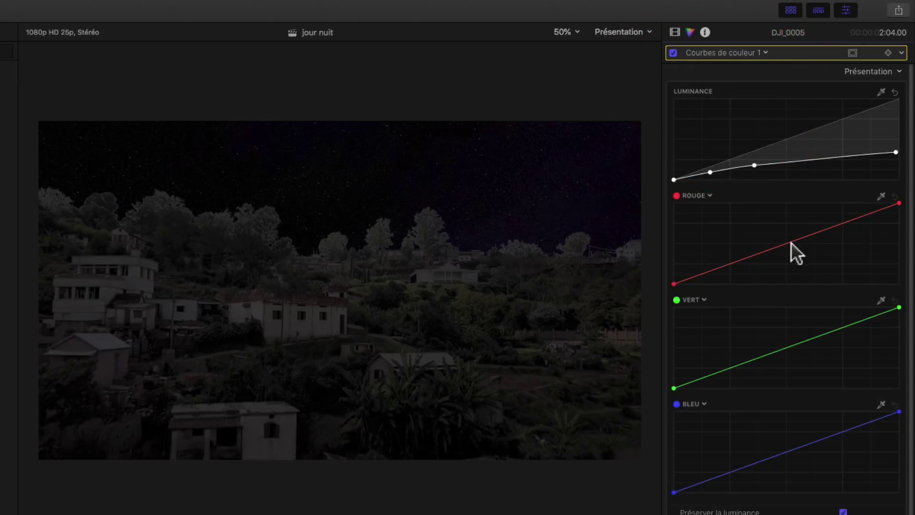
pyautogui.moveTo(792, 242); pyautogui.dragTo(792, 246)
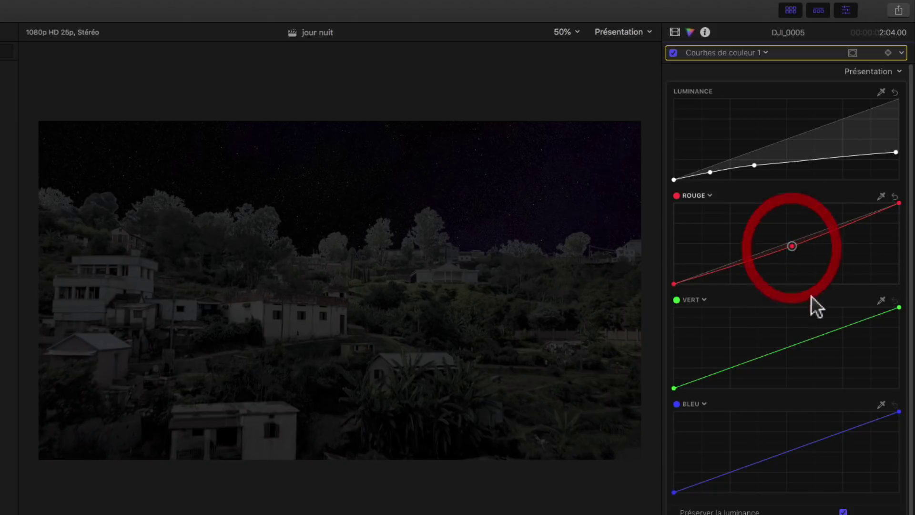
pyautogui.moveTo(791, 346); pyautogui.dragTo(794, 349)
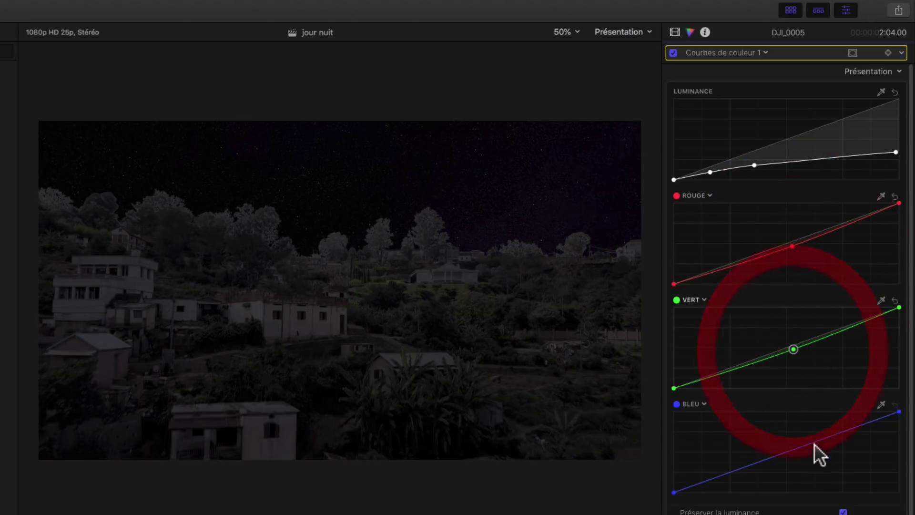
pyautogui.moveTo(795, 449); pyautogui.dragTo(771, 444)
pyautogui.moveTo(674, 492); pyautogui.dragTo(675, 486)
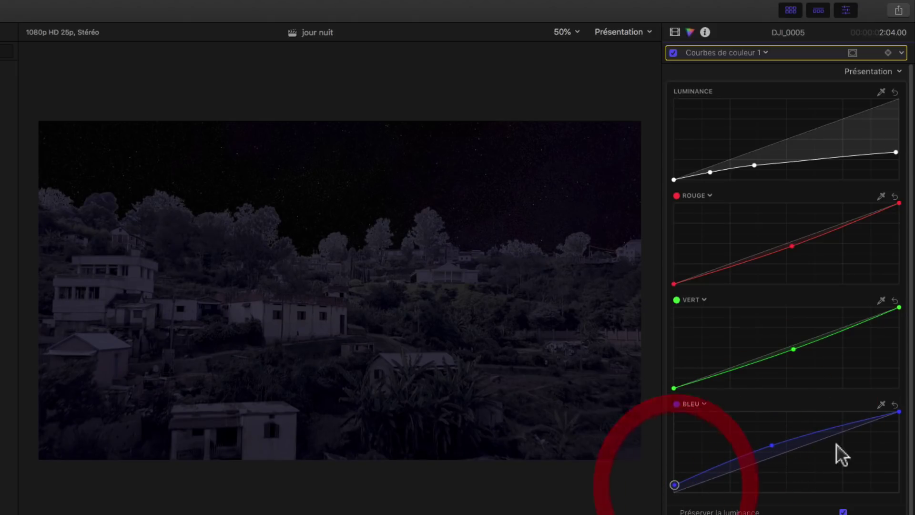
pyautogui.moveTo(899, 411); pyautogui.dragTo(883, 411)
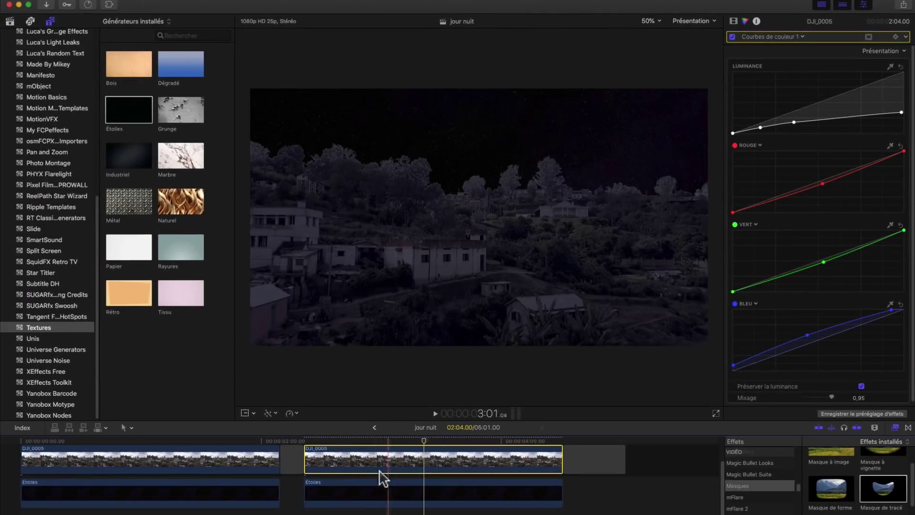
# - Apply the Éclat effect from the Lumière category to the second Étoiles clip, with the playhead at the clip's start at 2:09
pyautogui.moveTo(368, 452); pyautogui.dragTo(307, 456)
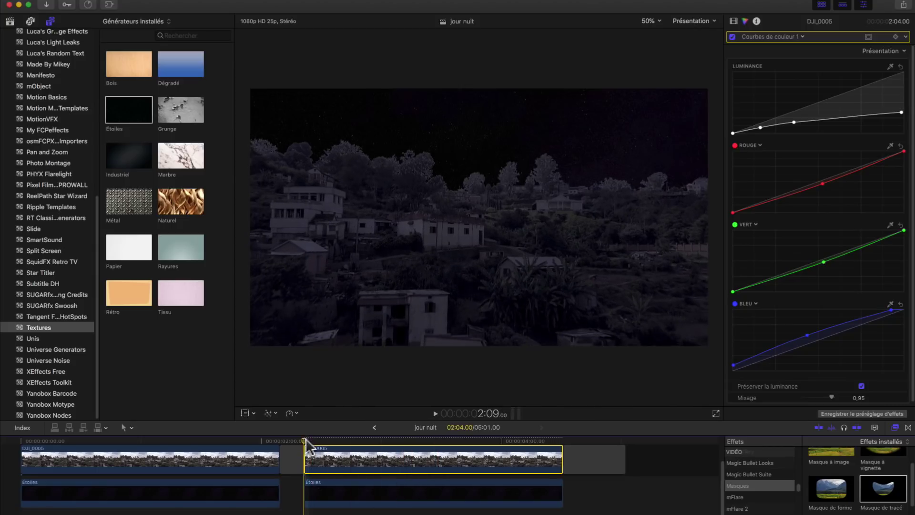
pyautogui.moveTo(306, 440); pyautogui.dragTo(312, 459)
pyautogui.click(357, 503)
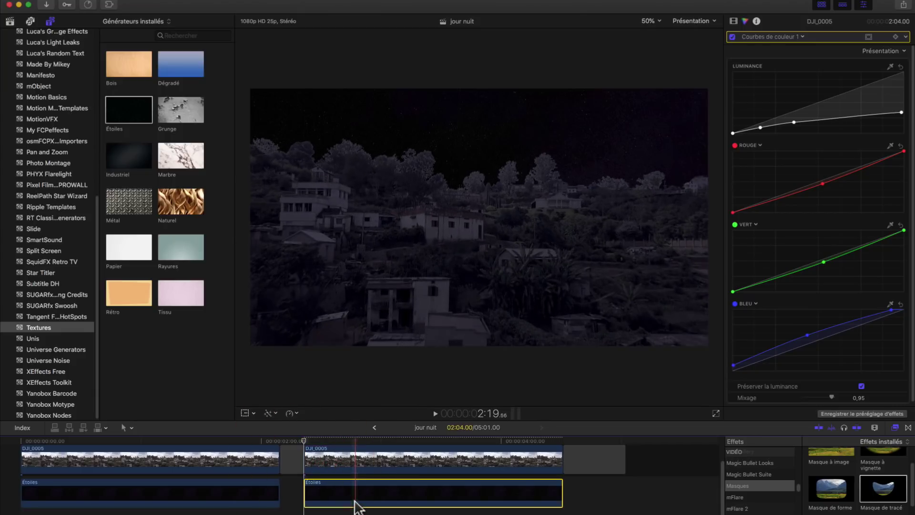
pyautogui.click(895, 428)
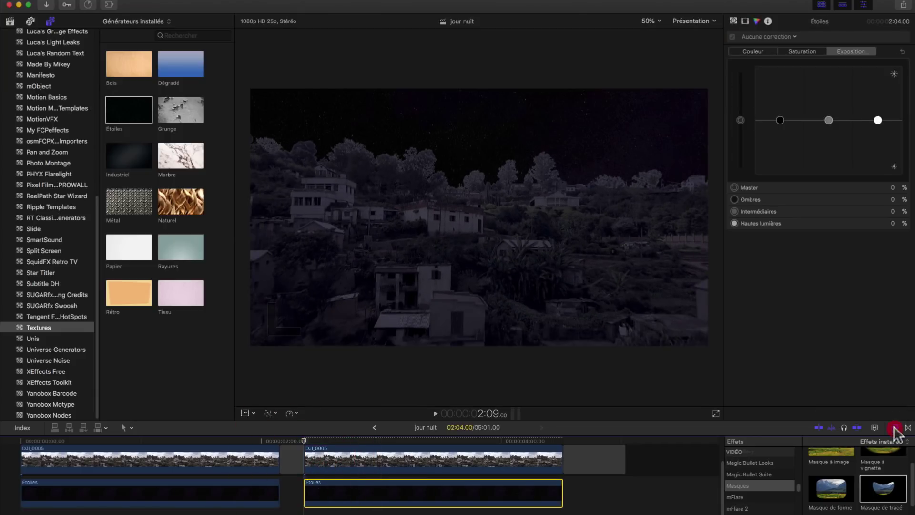
pyautogui.click(895, 428)
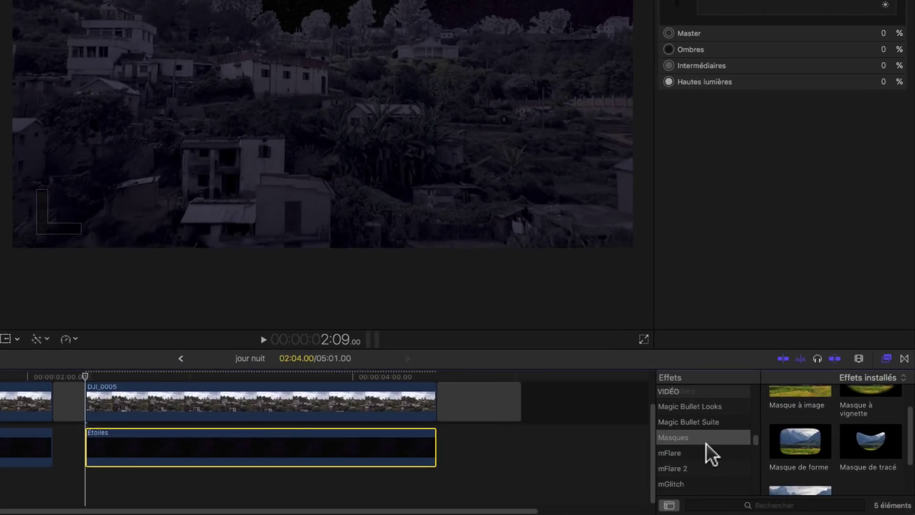
pyautogui.scroll(8, 704, 451)
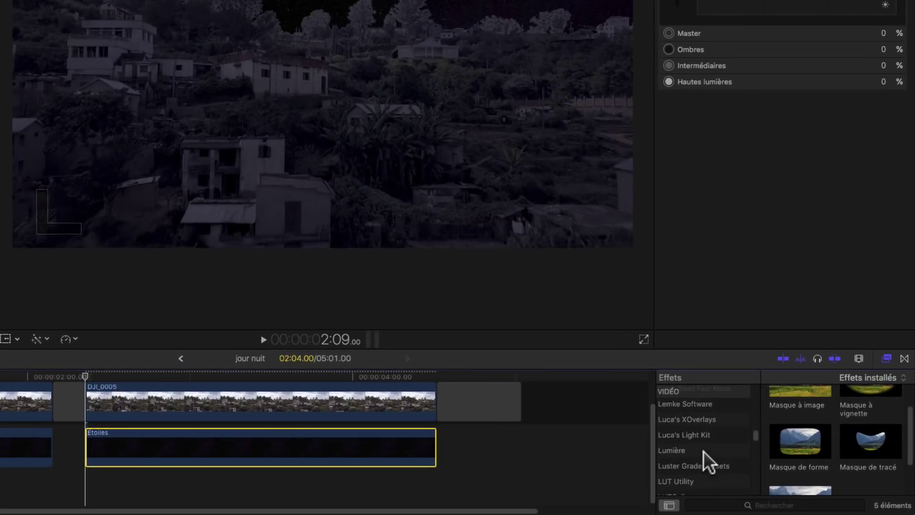
pyautogui.click(675, 470)
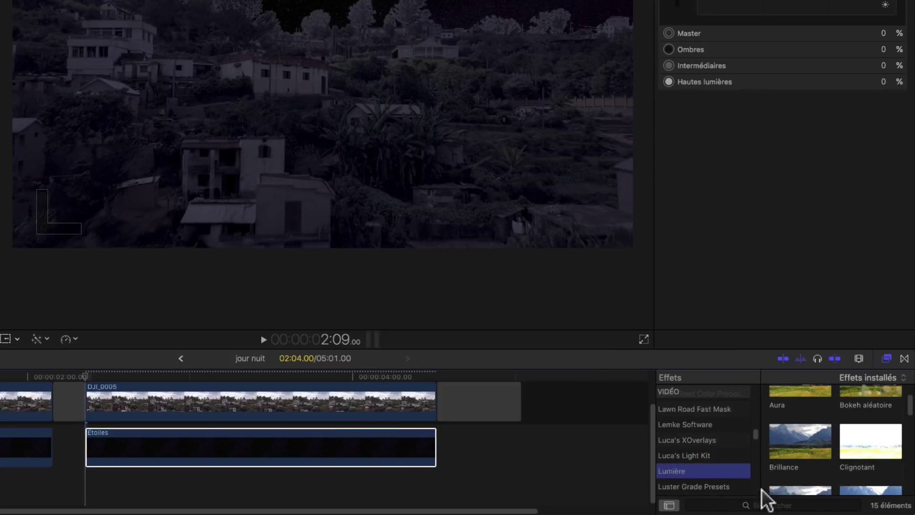
pyautogui.scroll(-3, 851, 463)
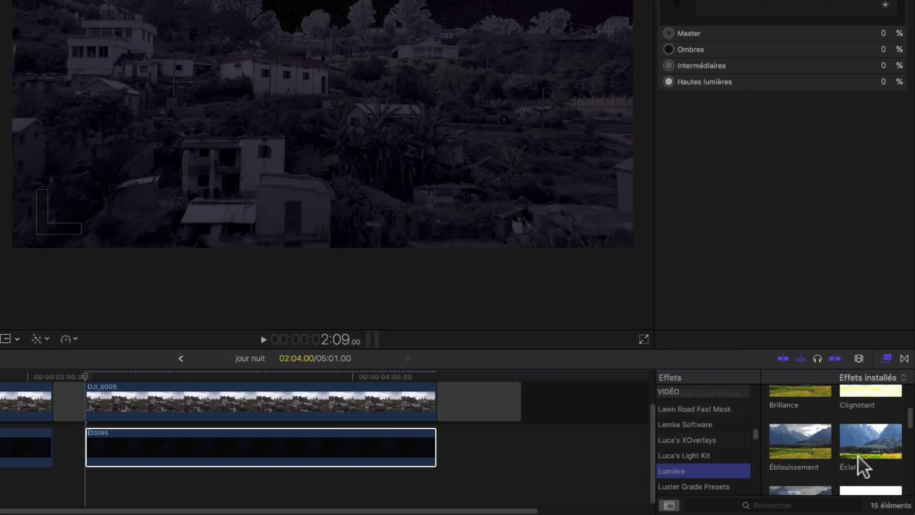
pyautogui.click(874, 434)
pyautogui.moveTo(875, 434); pyautogui.dragTo(220, 440)
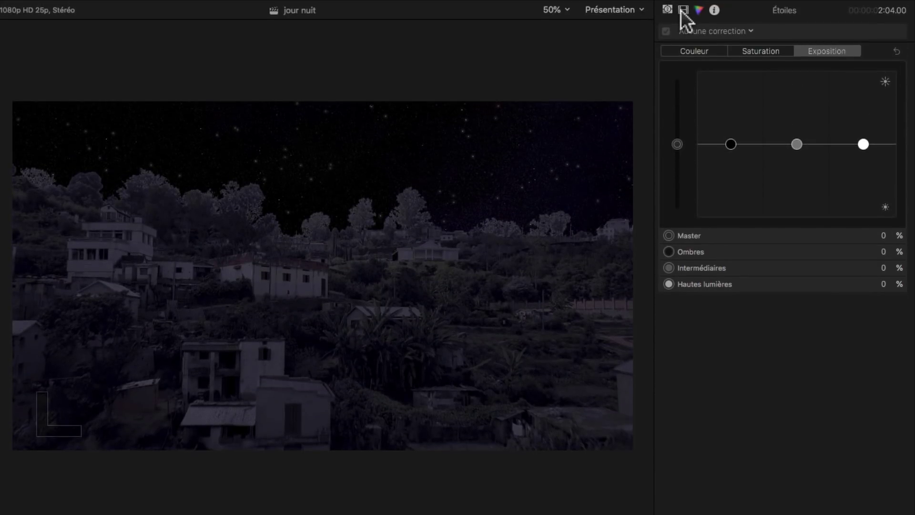
# - Keyframe the Éclat Amount at 24,73 at the Étoiles clip's start and 98,81 at about 3:08, and reduce it again near 4:11
pyautogui.click(683, 11)
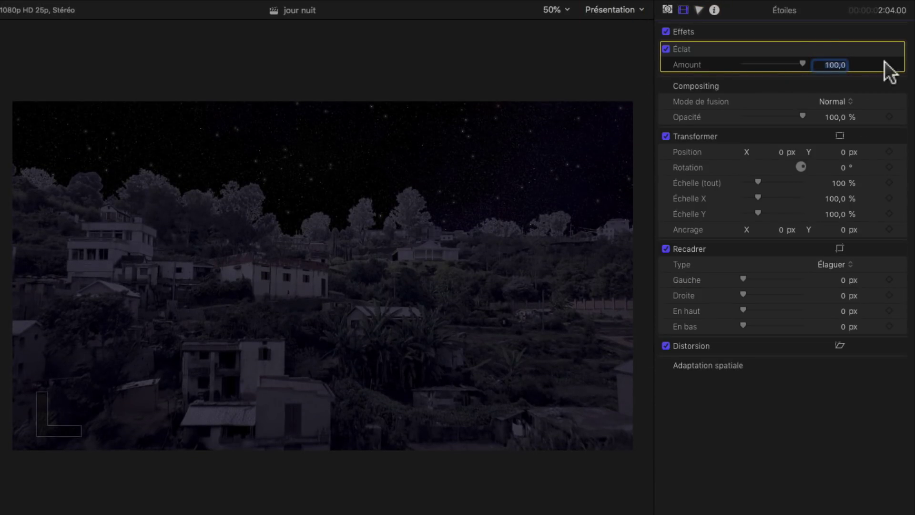
pyautogui.moveTo(766, 67); pyautogui.dragTo(755, 71)
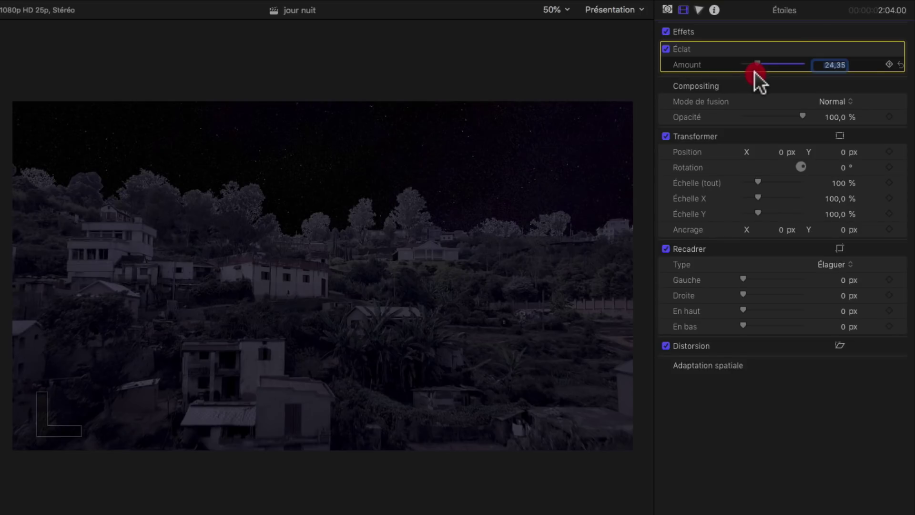
pyautogui.click(889, 65)
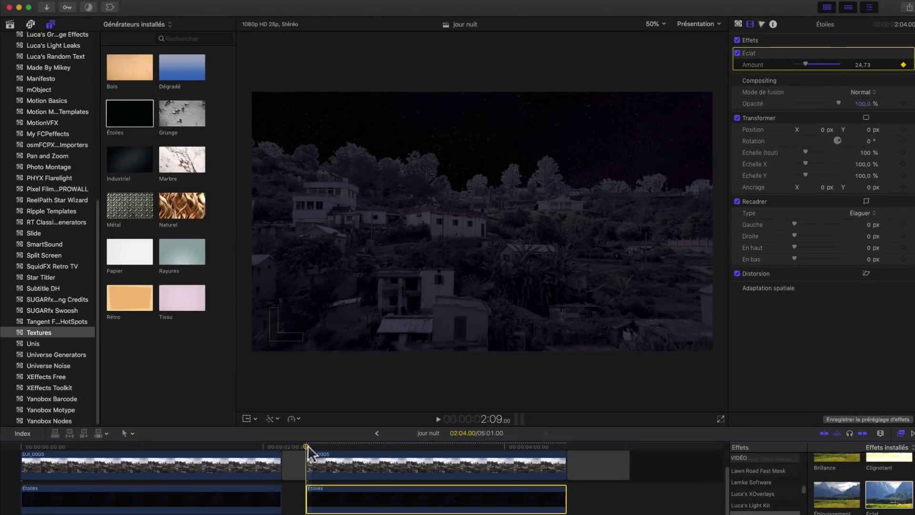
pyautogui.moveTo(308, 449); pyautogui.dragTo(424, 453)
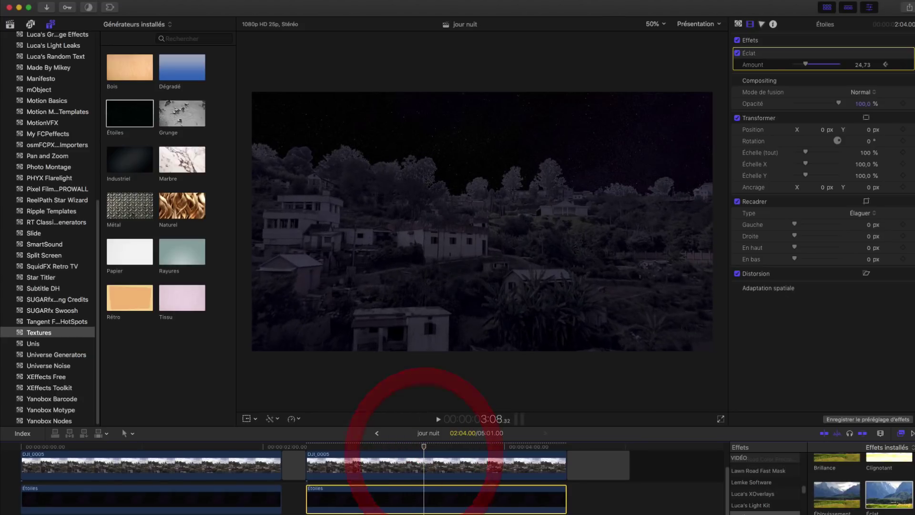
pyautogui.click(839, 65)
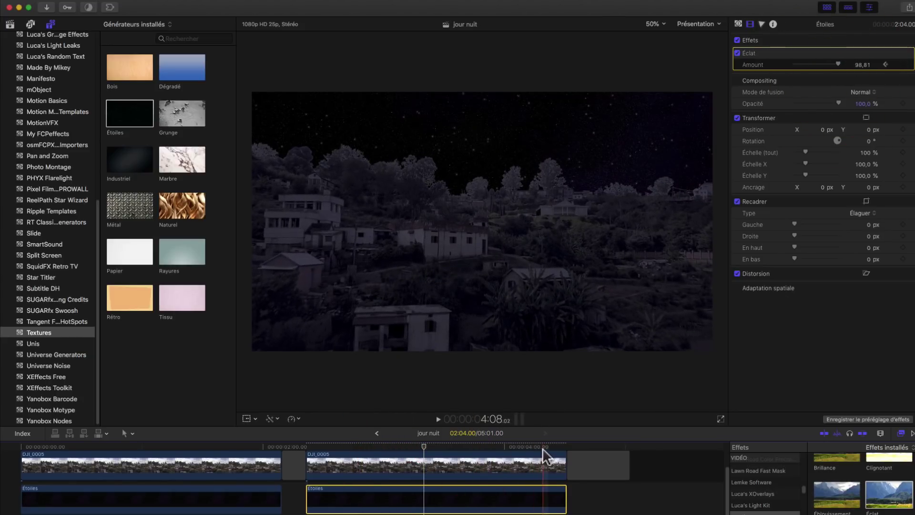
pyautogui.click(561, 455)
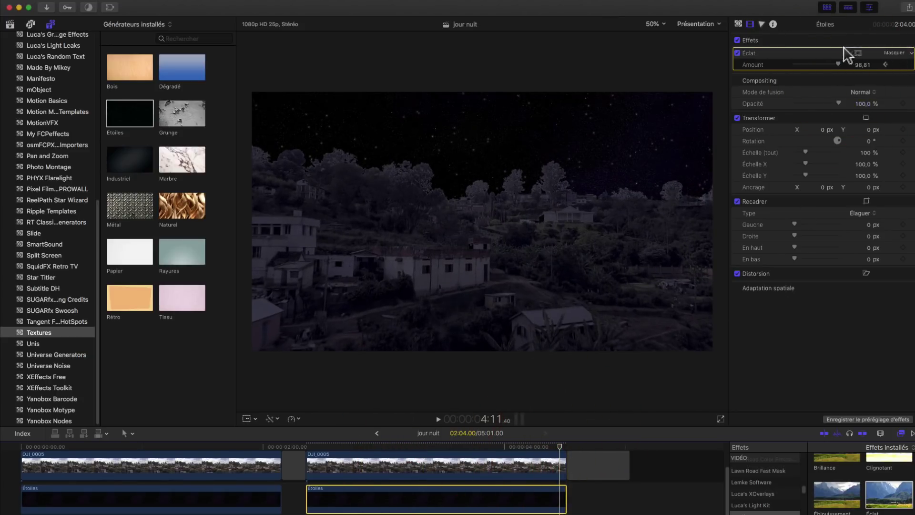
pyautogui.click(806, 65)
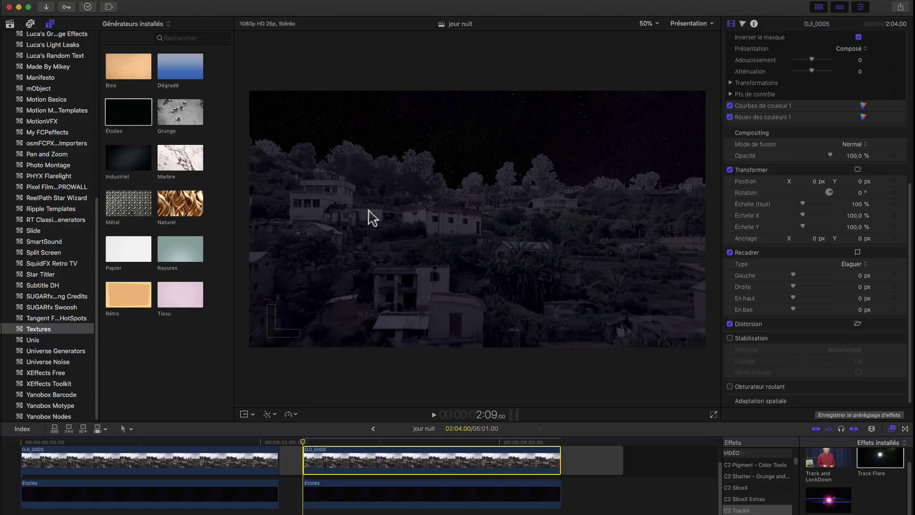
# - Apply the Track Flare effect from the C2 TrackX category to the second DJI_0005 clip
pyautogui.click(819, 8)
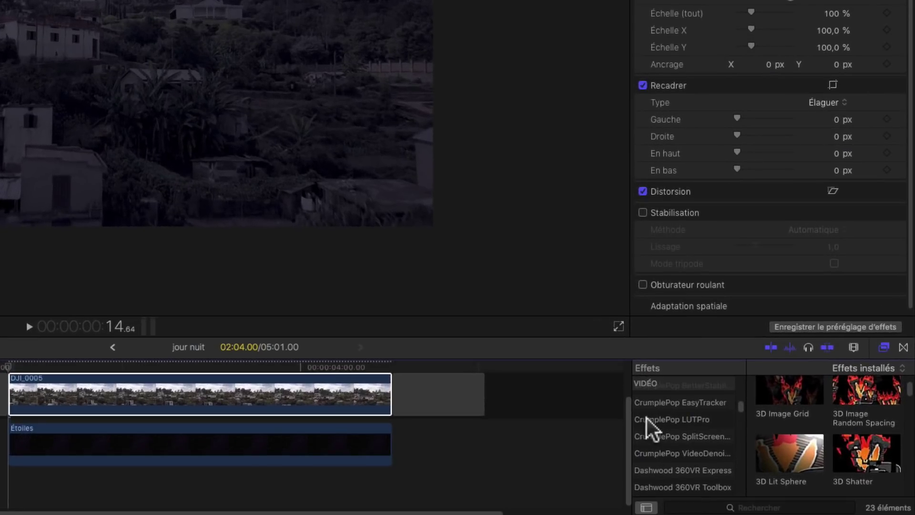
pyautogui.scroll(5, 647, 419)
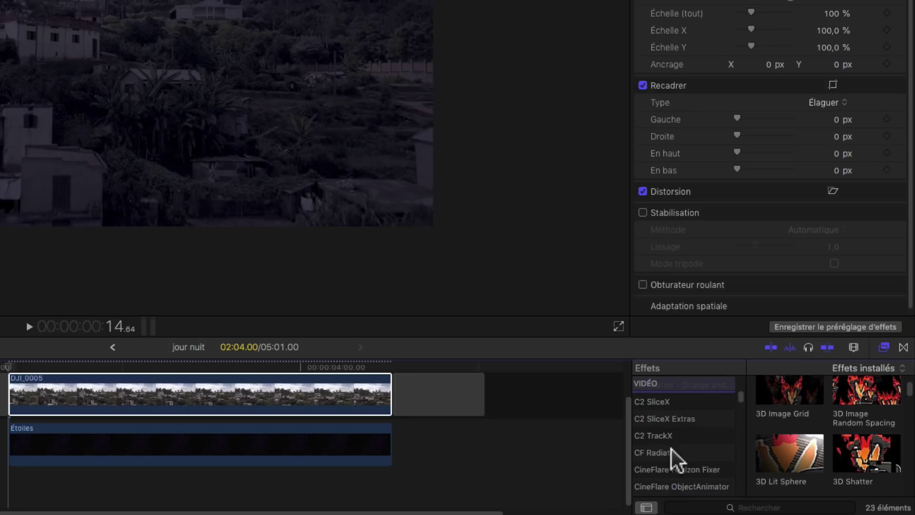
pyautogui.click(647, 436)
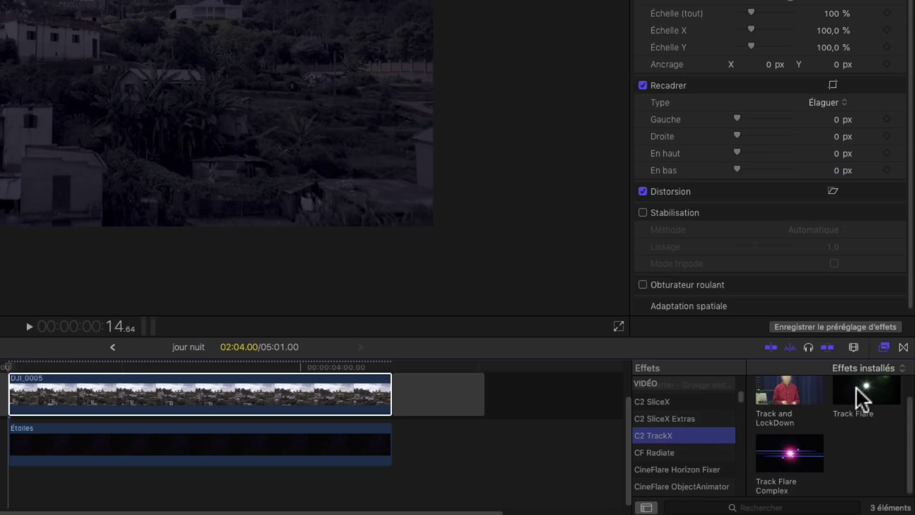
pyautogui.moveTo(867, 396); pyautogui.dragTo(148, 407)
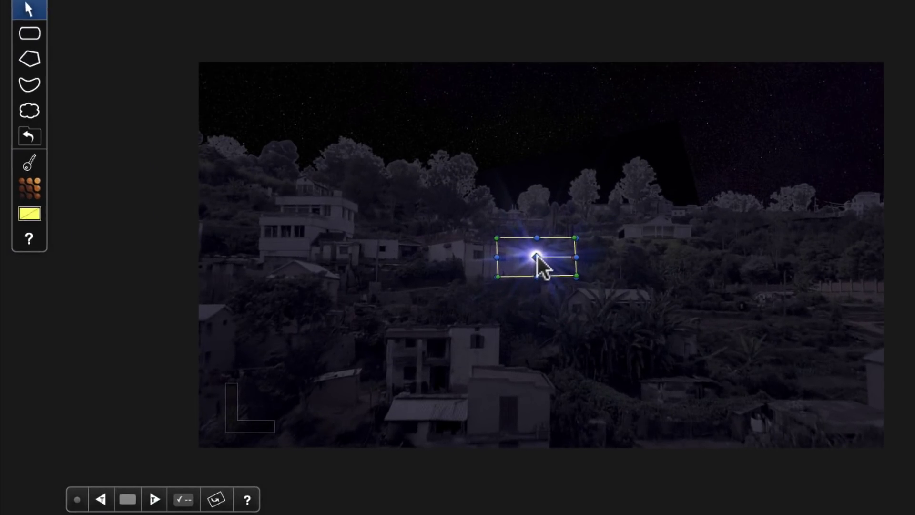
# - Move the Track Flare tracking shape to the gap between the two white houses and shrink it tightly around the flare
pyautogui.moveTo(356, 205); pyautogui.dragTo(337, 210)
pyautogui.moveTo(508, 264); pyautogui.dragTo(380, 242)
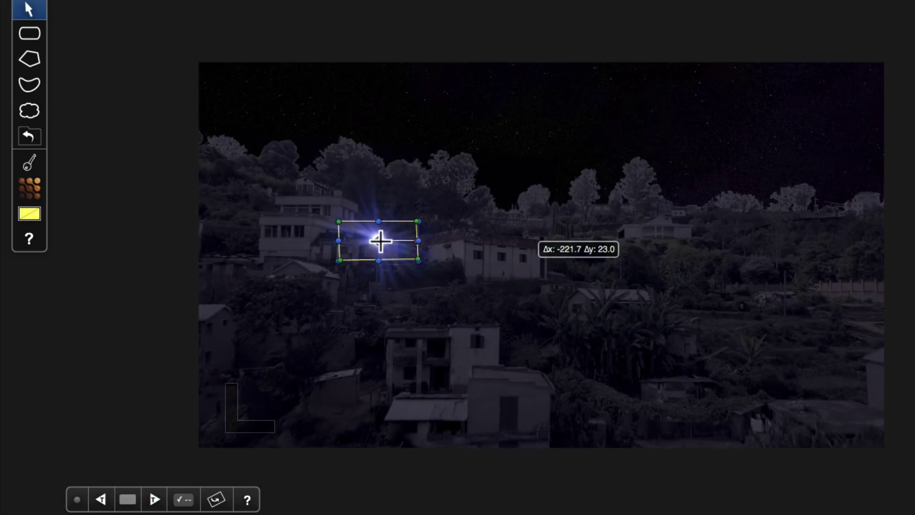
pyautogui.click(380, 241)
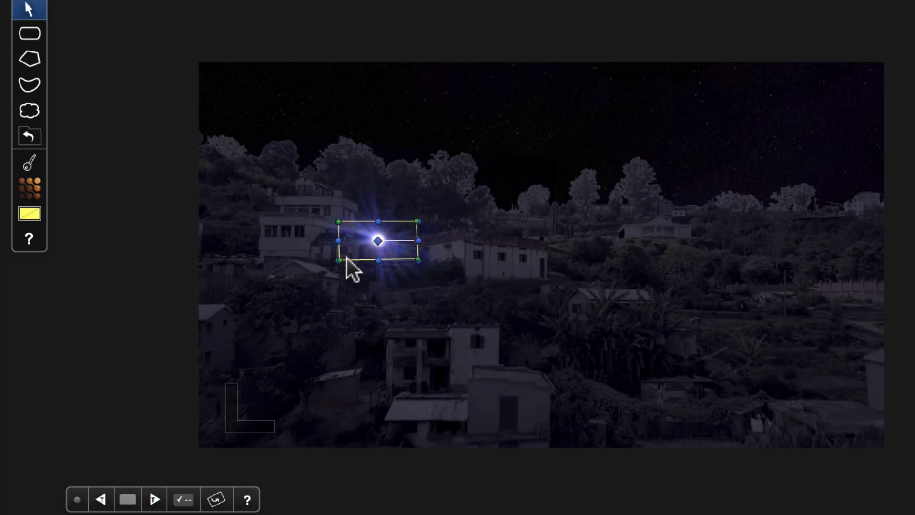
pyautogui.moveTo(339, 240); pyautogui.dragTo(379, 258)
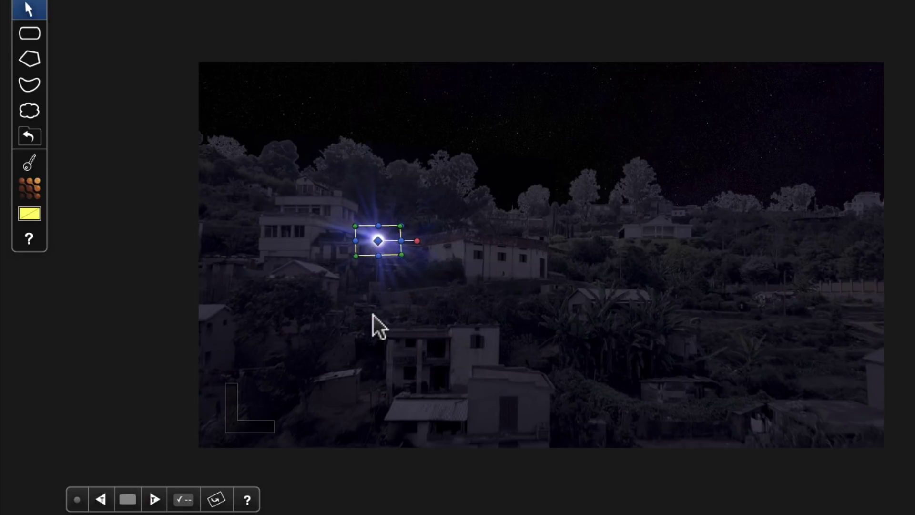
# - Track the flare shape forward through the clip, return to the clip's start at about 2:10 and hide the mask editor
pyautogui.click(154, 498)
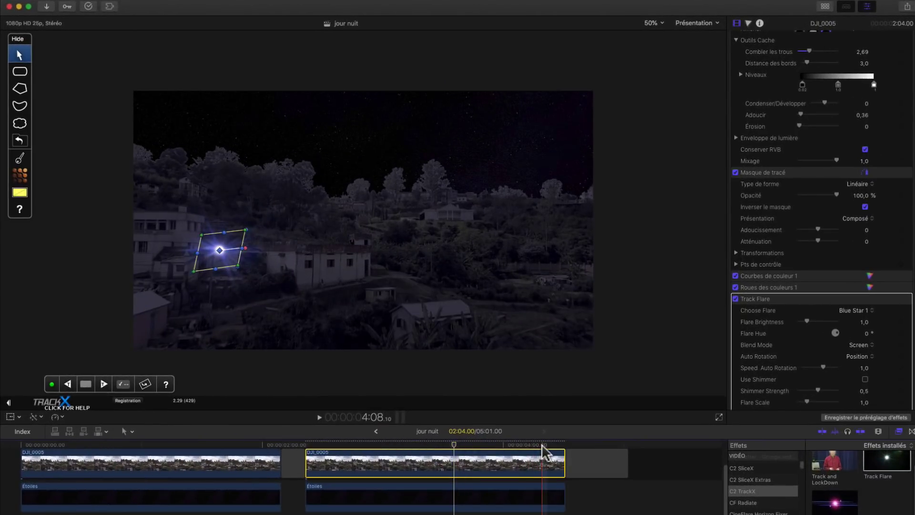
pyautogui.click(313, 451)
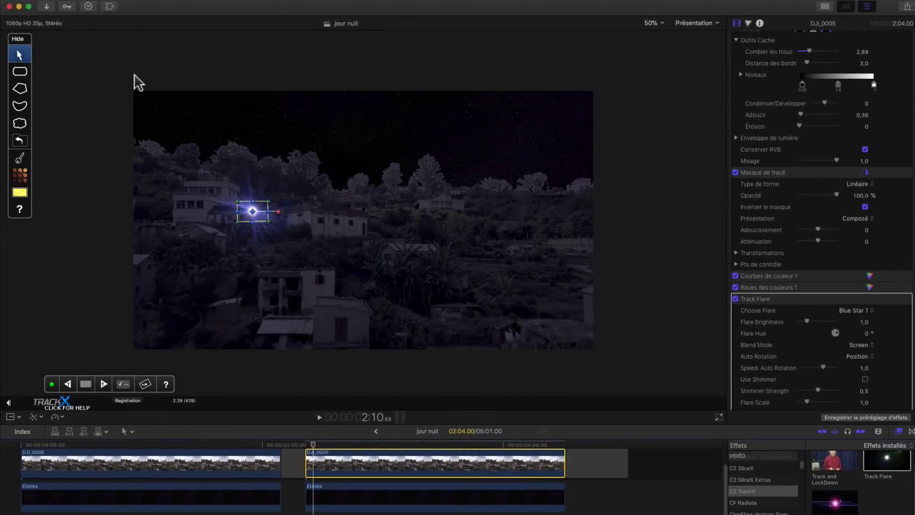
pyautogui.click(18, 40)
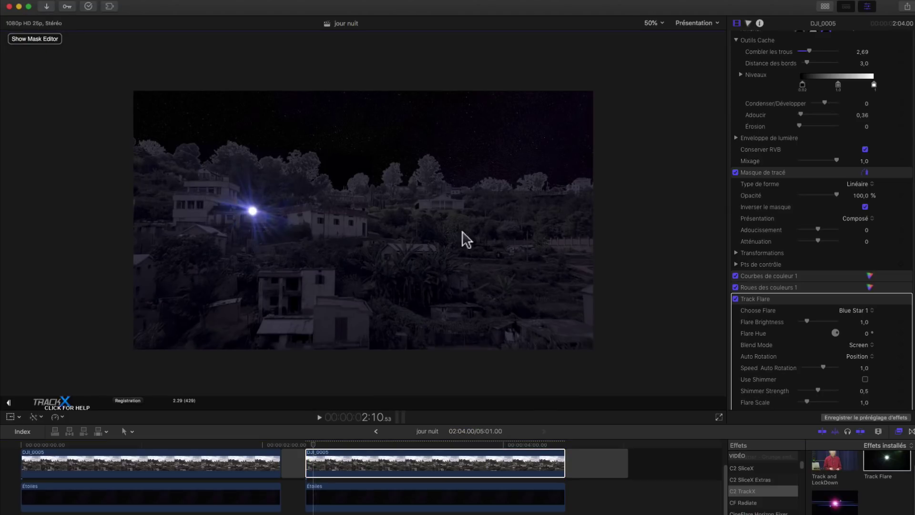
# - Change the Track Flare type to Cross Light and set its Flare Brightness to 0,6
pyautogui.scroll(-5, 799, 263)
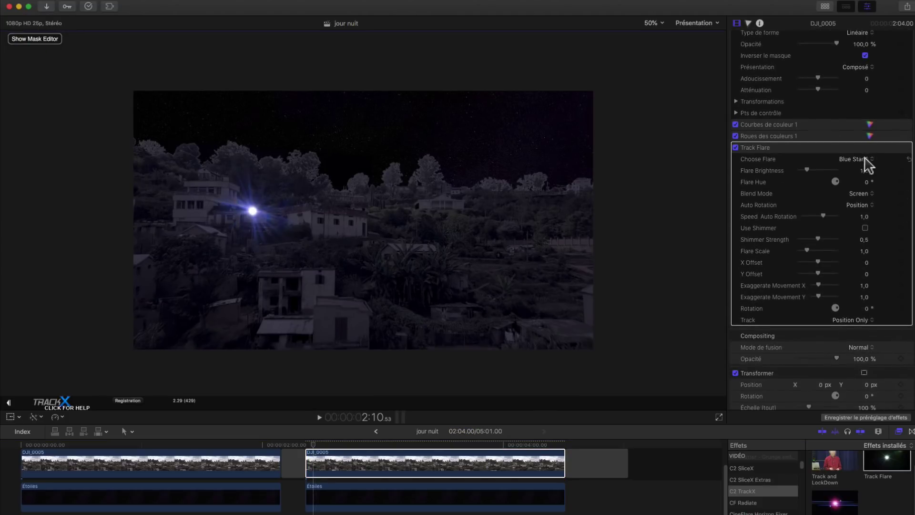
pyautogui.click(865, 160)
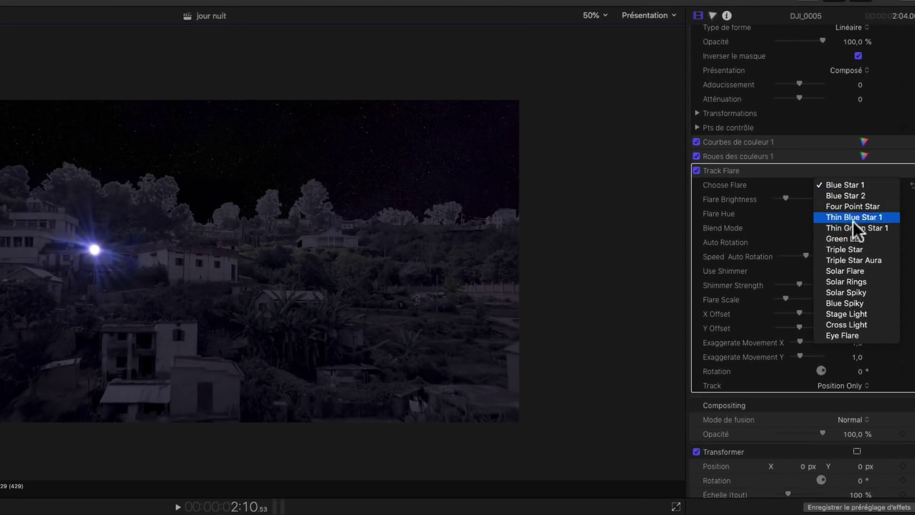
pyautogui.press('Escape')
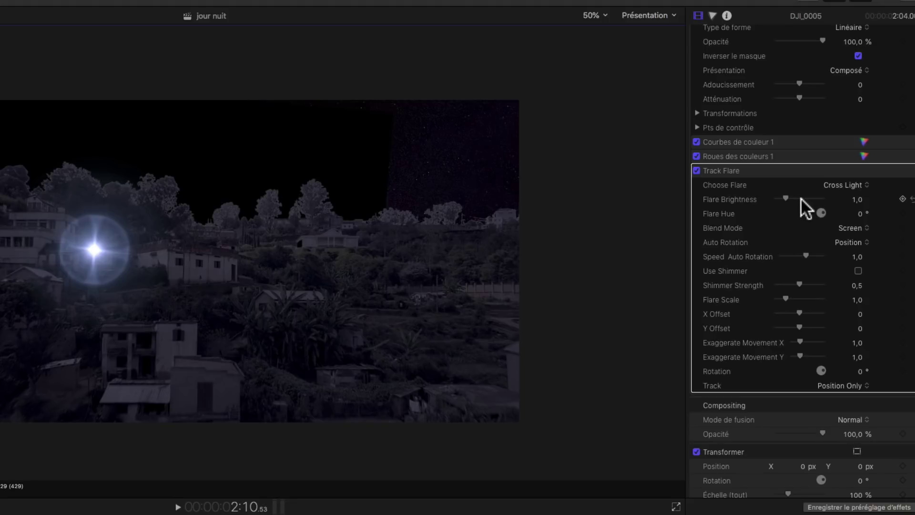
pyautogui.click(854, 197)
pyautogui.write('0,6')
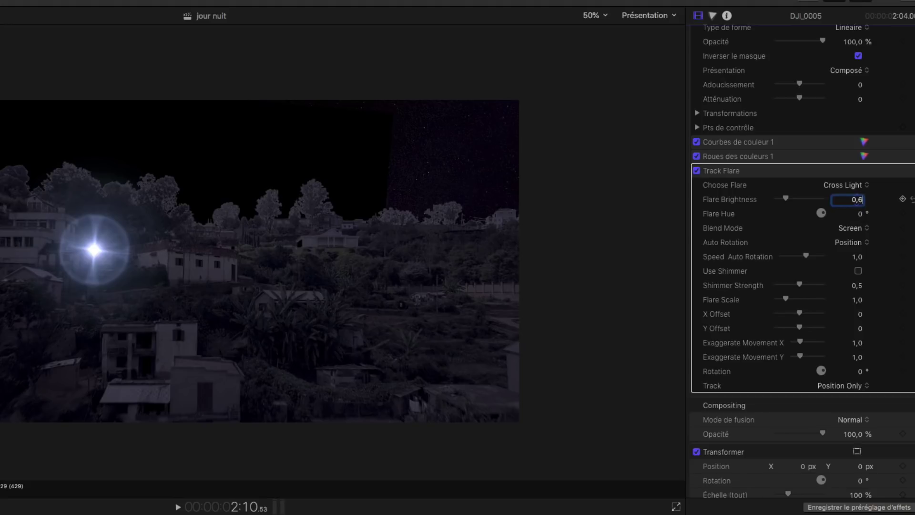
pyautogui.press('Return')
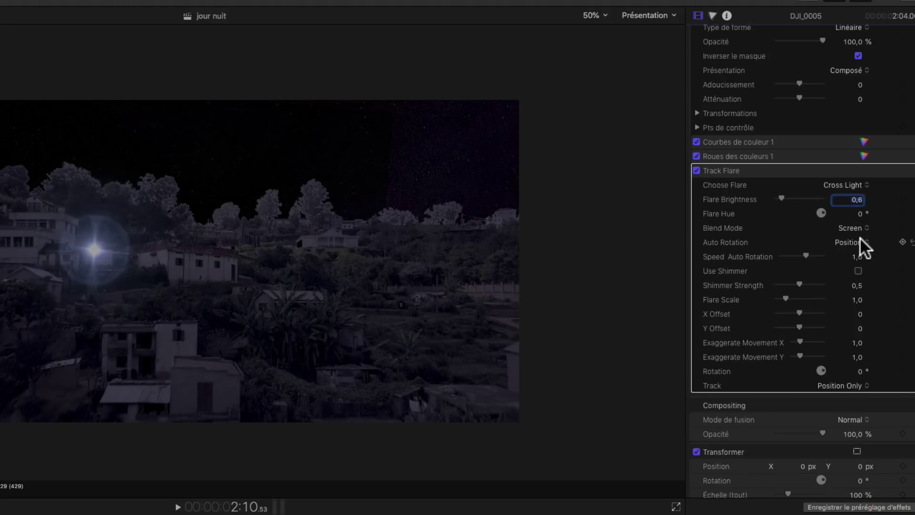
# - Shift the Flare Hue to a warm orange at -203,8°
pyautogui.click(859, 212)
pyautogui.write('57,0')
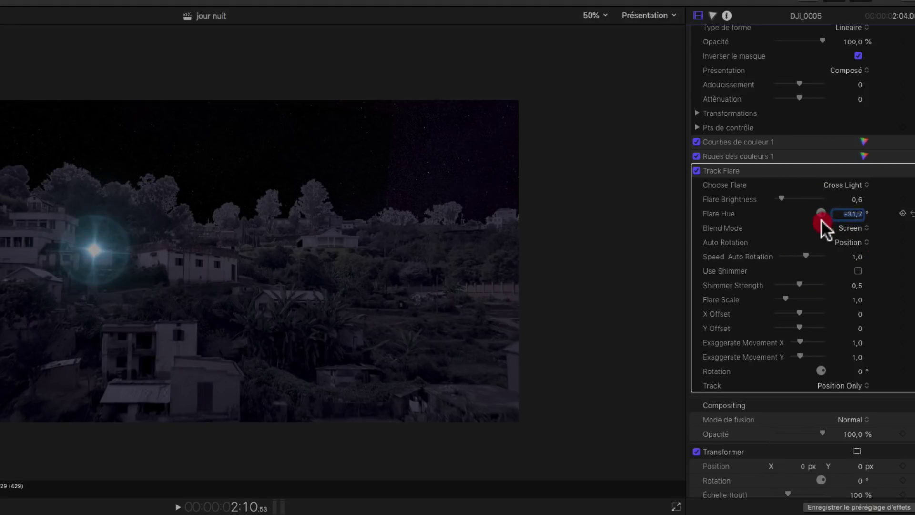
pyautogui.moveTo(819, 208); pyautogui.dragTo(820, 207)
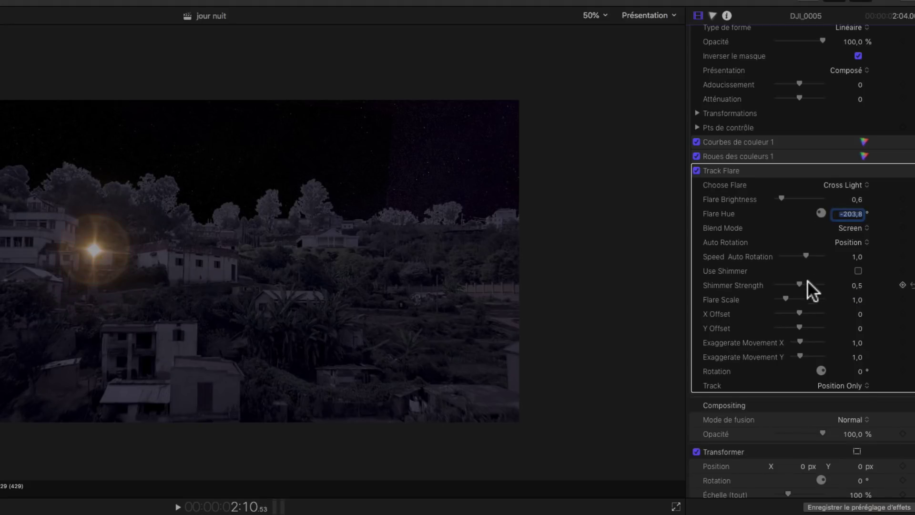
# - Set Shimmer Strength to 0,25, Flare Brightness to 0,39 and Flare Scale to 0,68, with Track set to Position and Scale
pyautogui.moveTo(790, 283); pyautogui.dragTo(781, 286)
pyautogui.moveTo(780, 195); pyautogui.dragTo(778, 197)
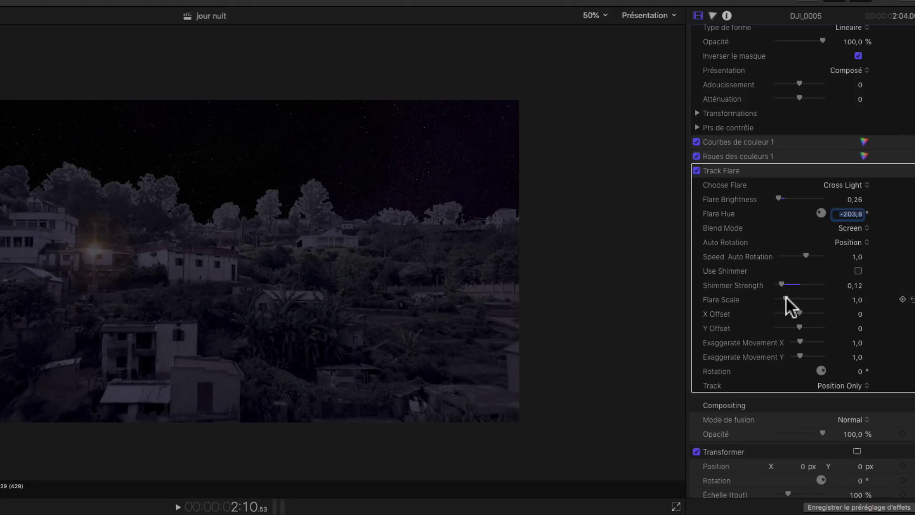
pyautogui.moveTo(785, 296); pyautogui.dragTo(788, 282)
pyautogui.click(854, 384)
pyautogui.click(845, 398)
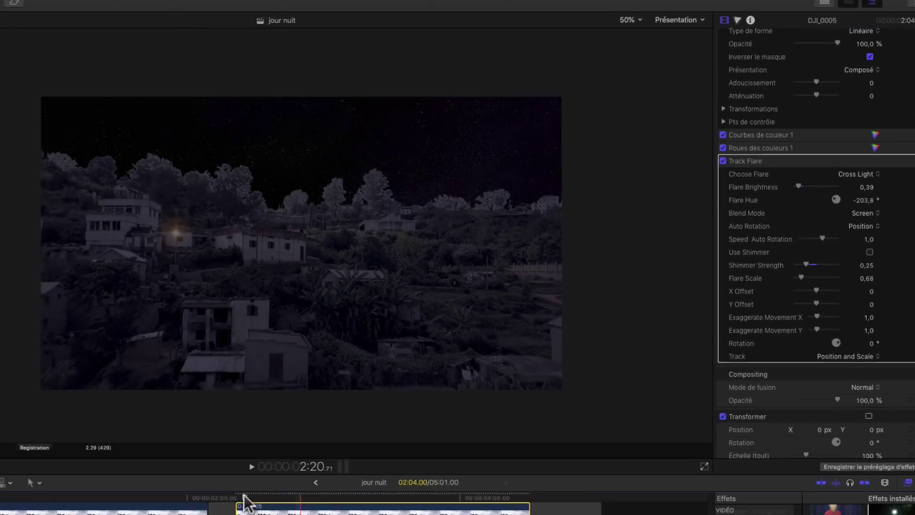
# - Play back the second DJI_0005 clip from its start to check the tracked flare
pyautogui.click(321, 455)
pyautogui.moveTo(320, 456); pyautogui.dragTo(536, 477)
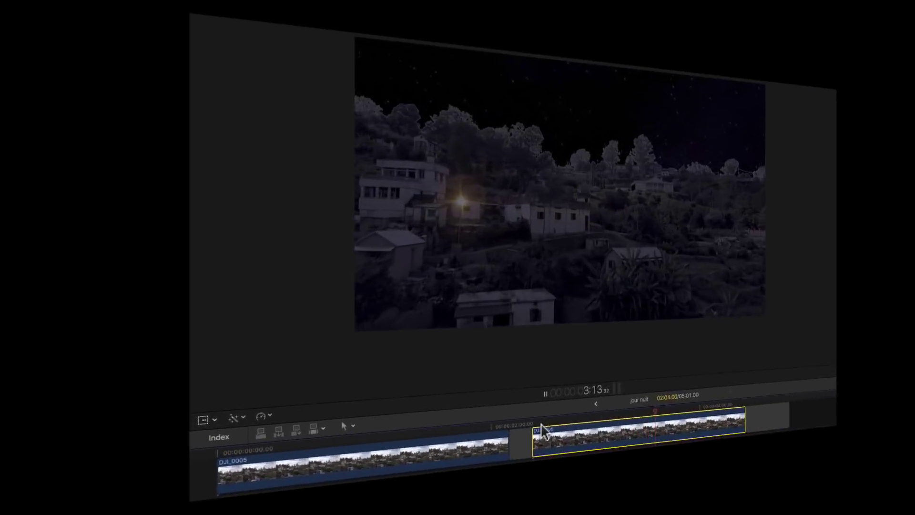
pyautogui.press('space')
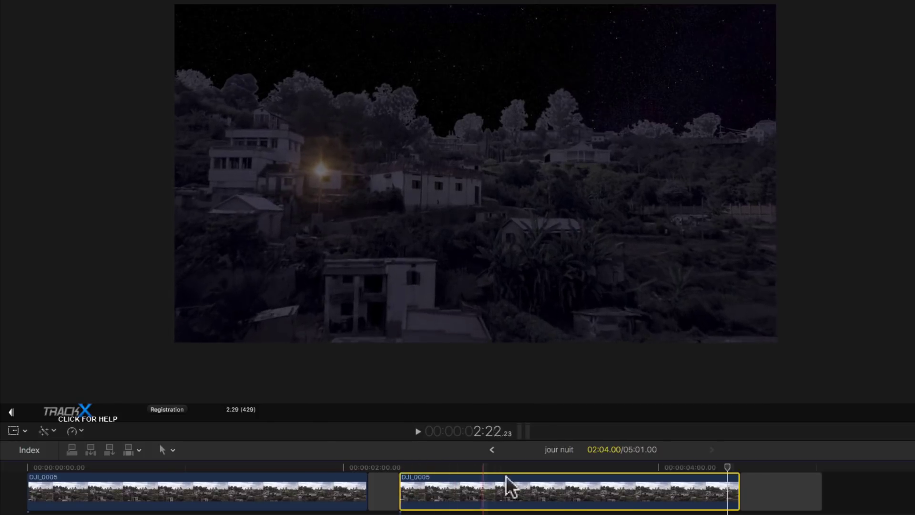